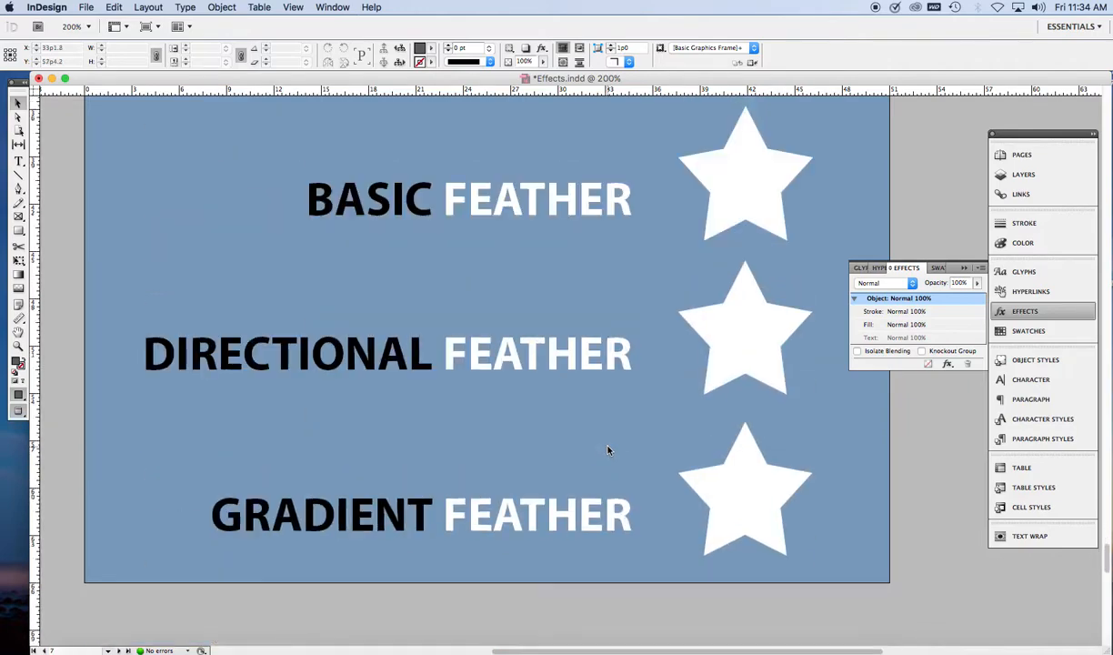
Step: Add a Basic Feather effect to the star beside BASIC FEATHER, with a 1p0 feather width and 12% choke
scroll(608, 450, down, 1)
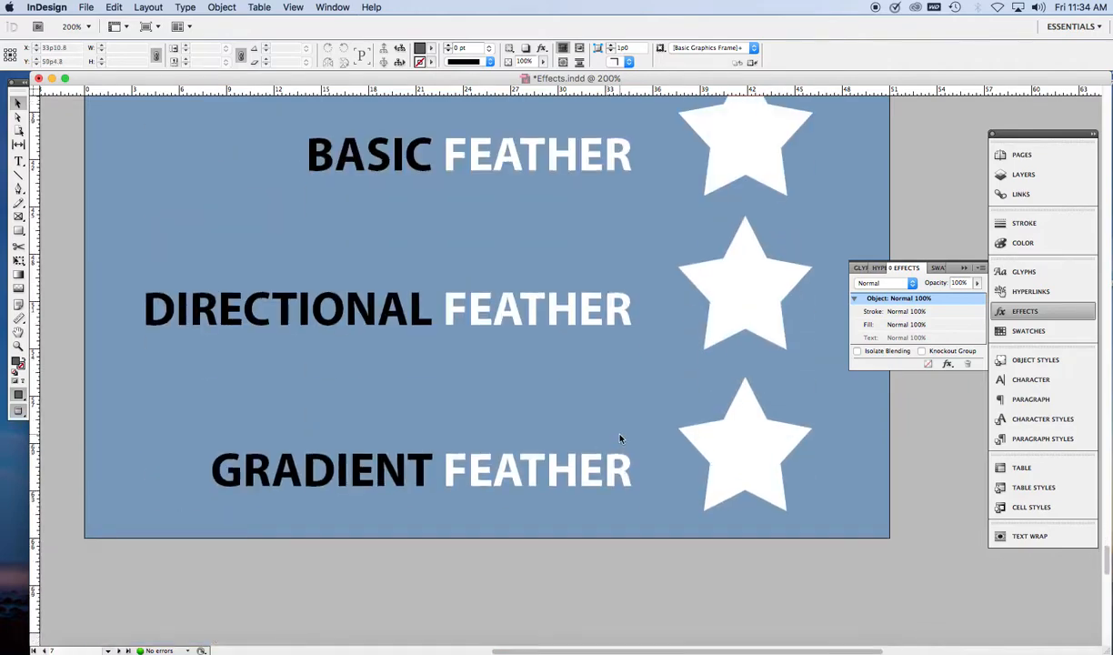
scroll(621, 439, up, 1)
click(758, 200)
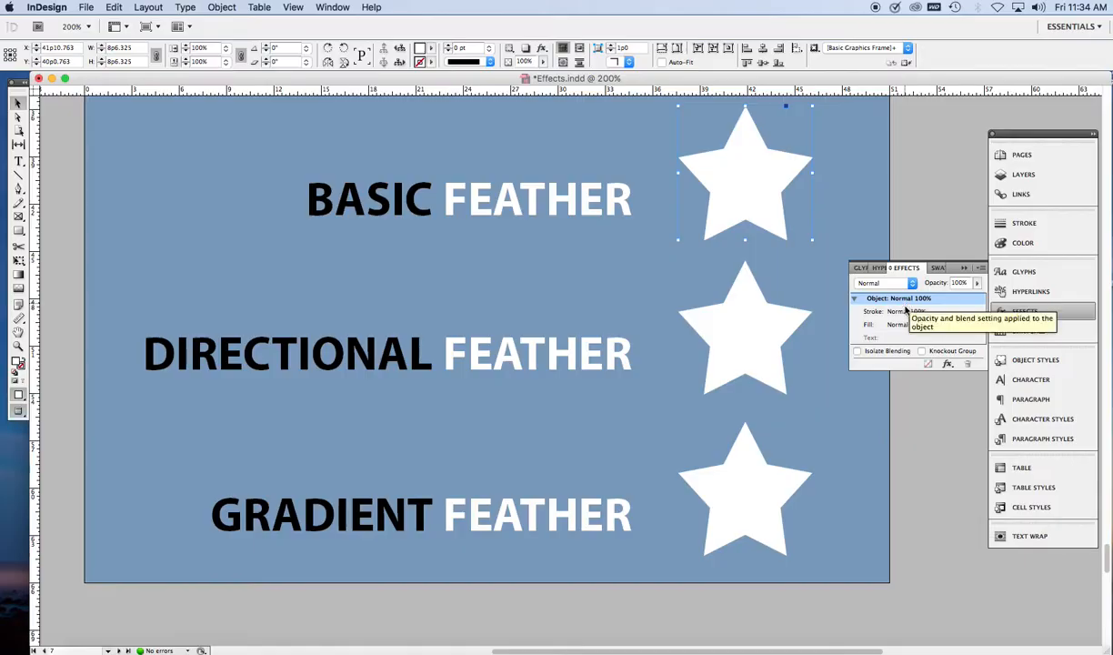
click(948, 364)
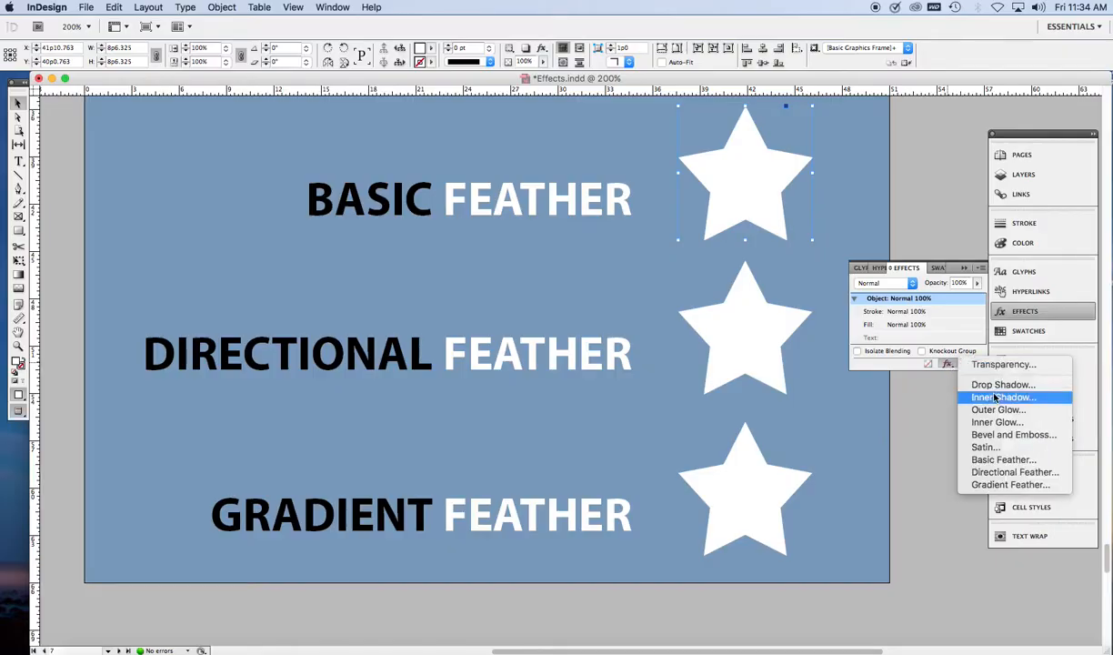
click(1000, 460)
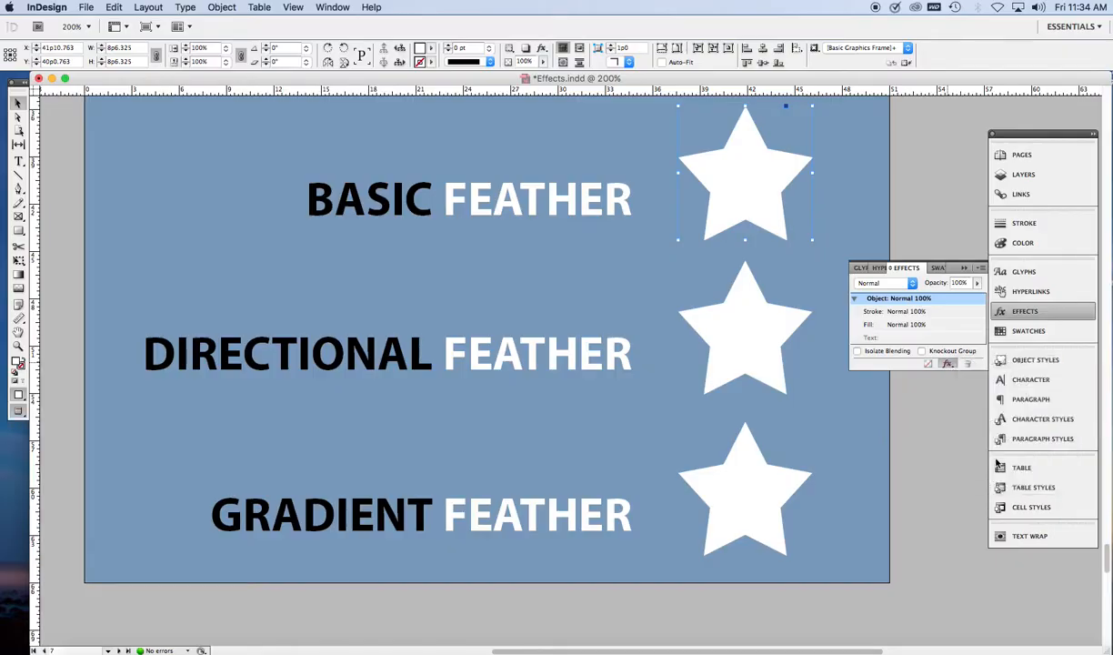
drag(492, 389, 505, 256)
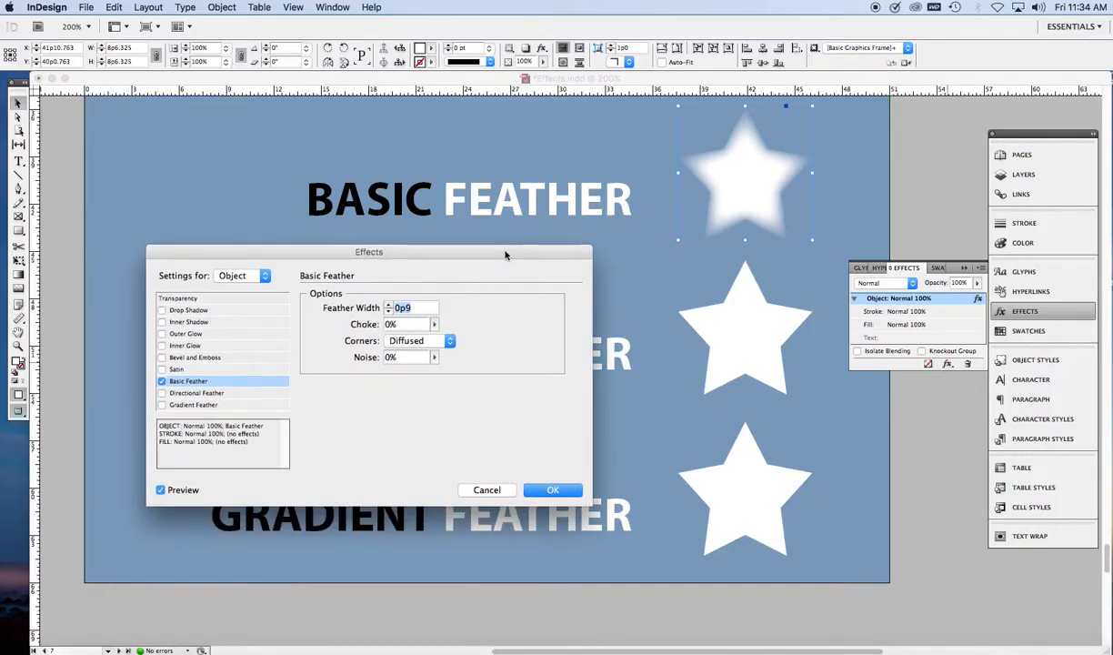
click(388, 306)
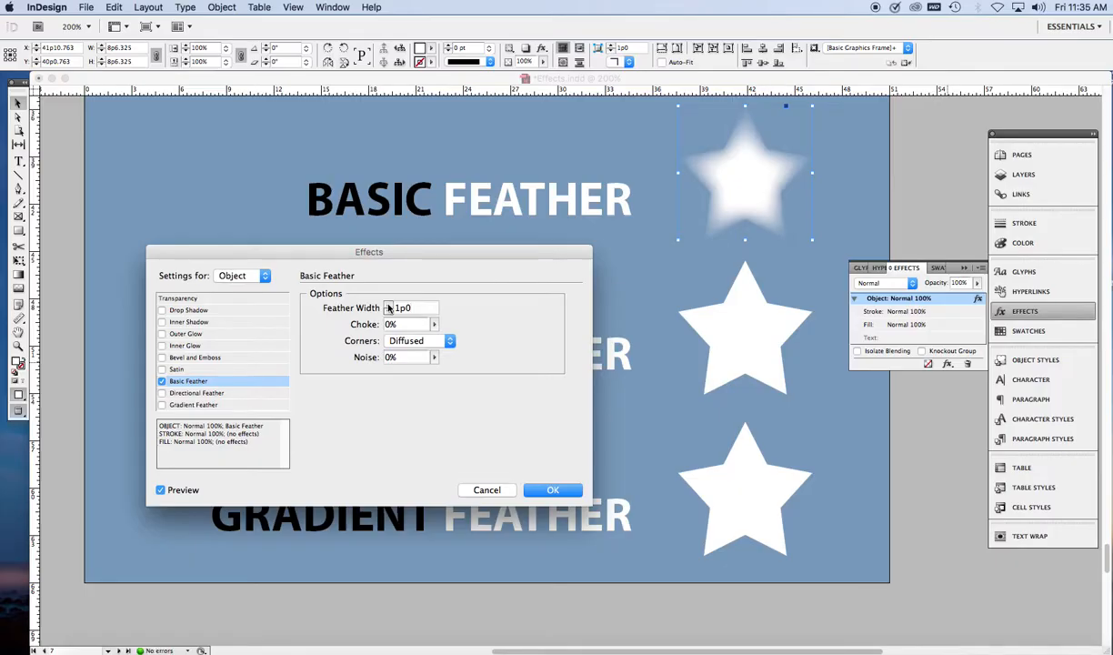
click(433, 325)
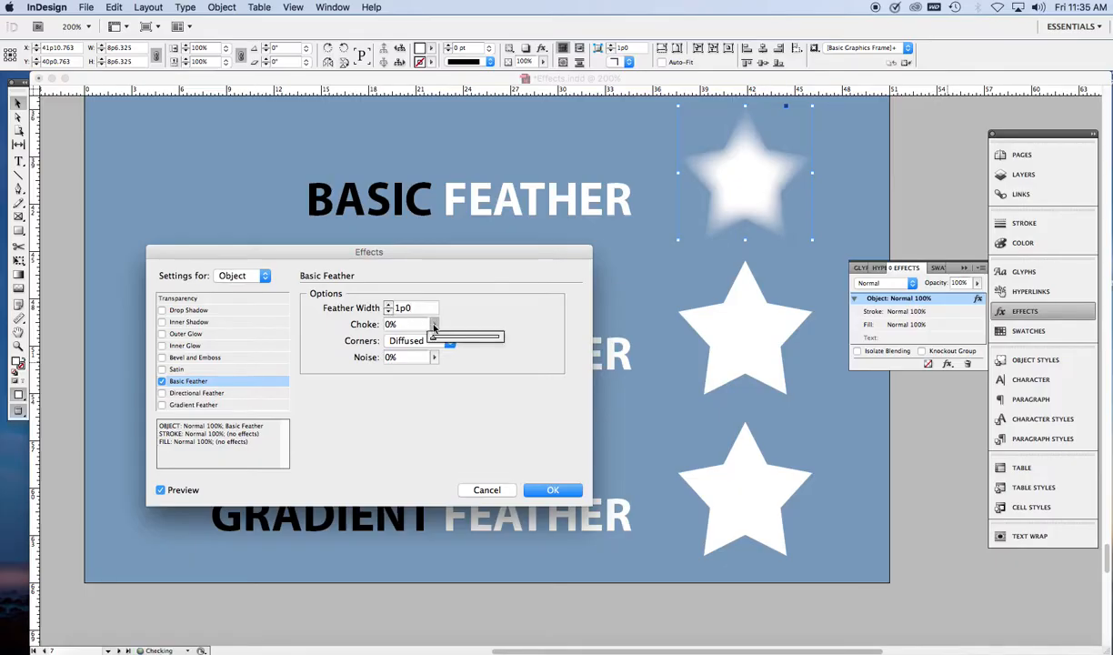
mouse_move(435, 341)
mouse_down()
mouse_move(471, 342)
mouse_move(443, 340)
mouse_up()
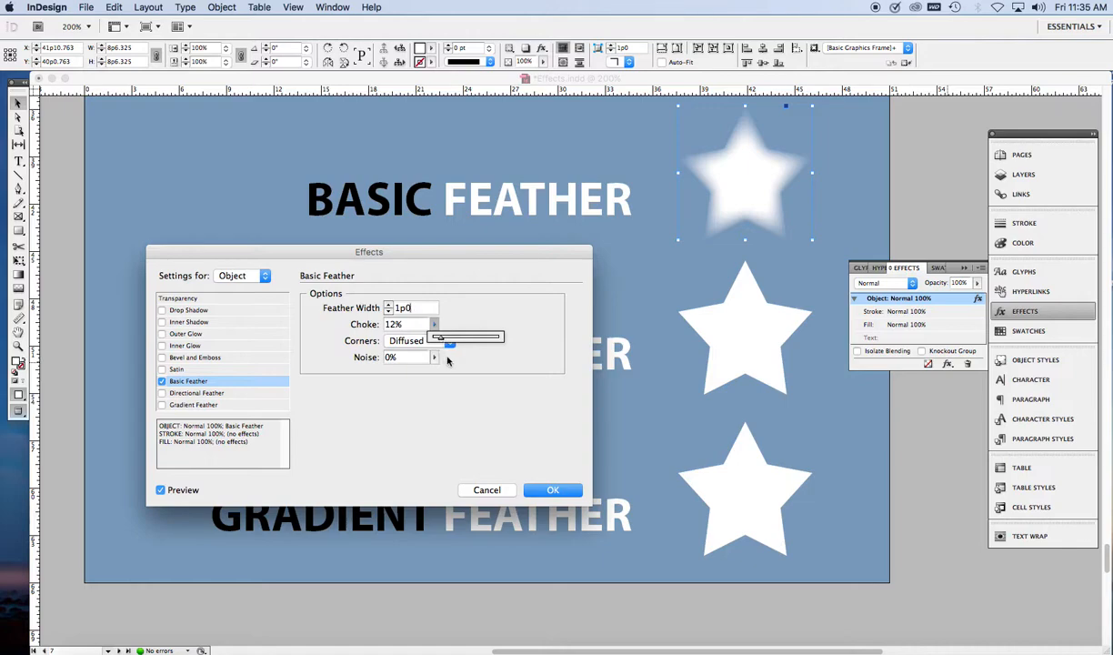
click(447, 357)
Step: Try the Sharp and Rounded corner options for the star's Basic Feather, ending on Diffused
click(450, 343)
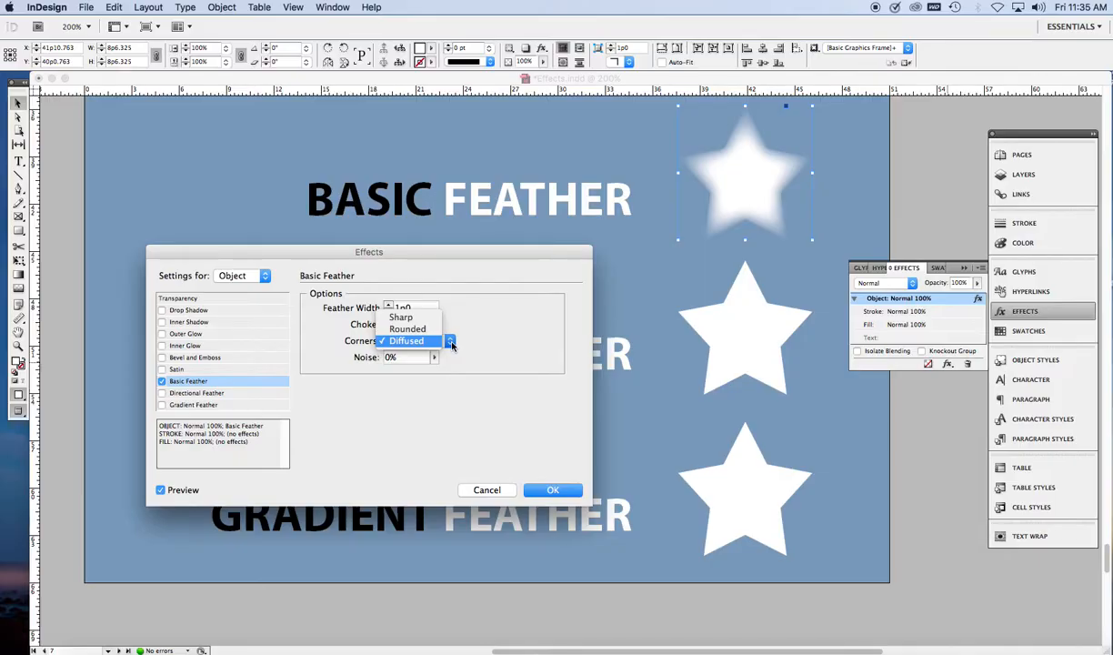
click(405, 317)
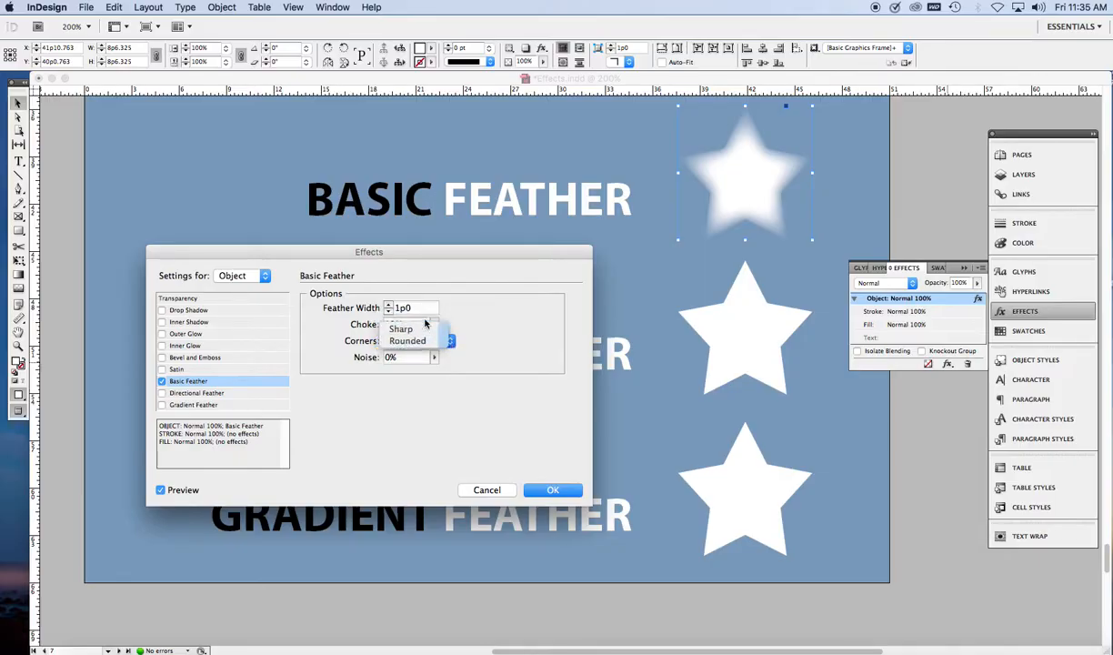
click(423, 341)
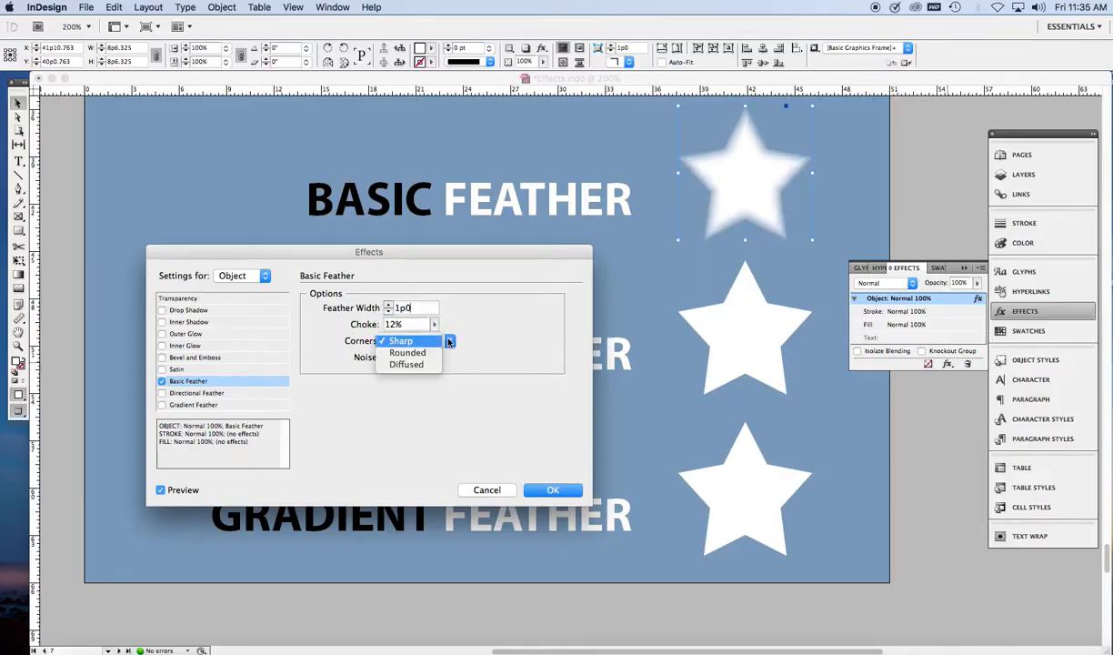
click(425, 353)
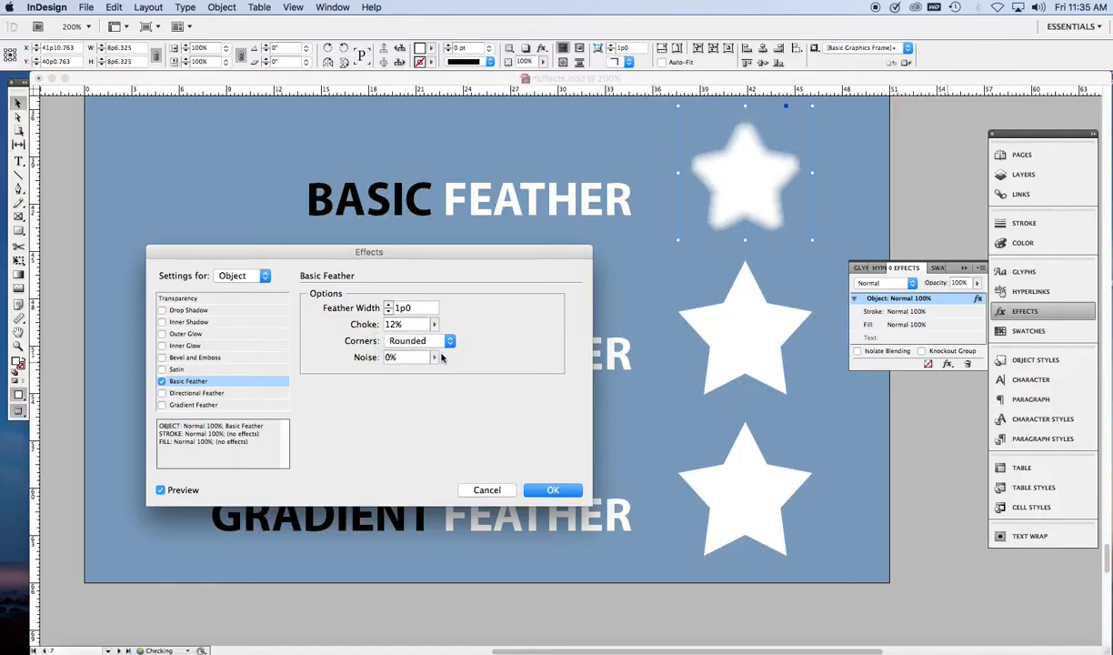
click(449, 342)
click(427, 353)
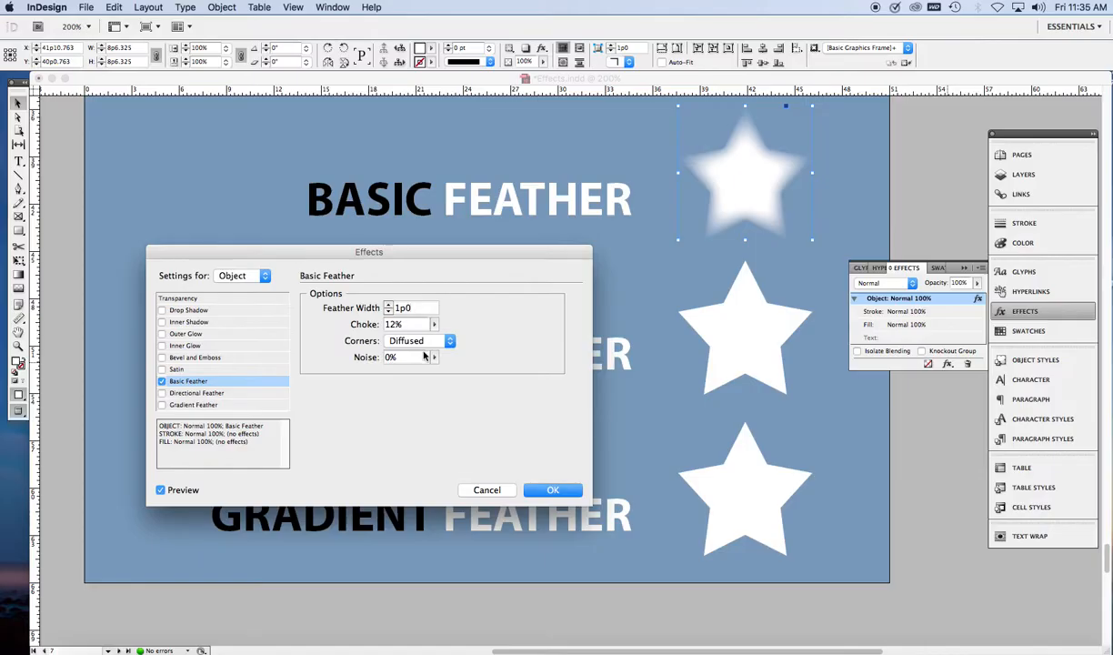
Step: Raise the noise of the star's Basic Feather slightly and apply the effect
click(434, 357)
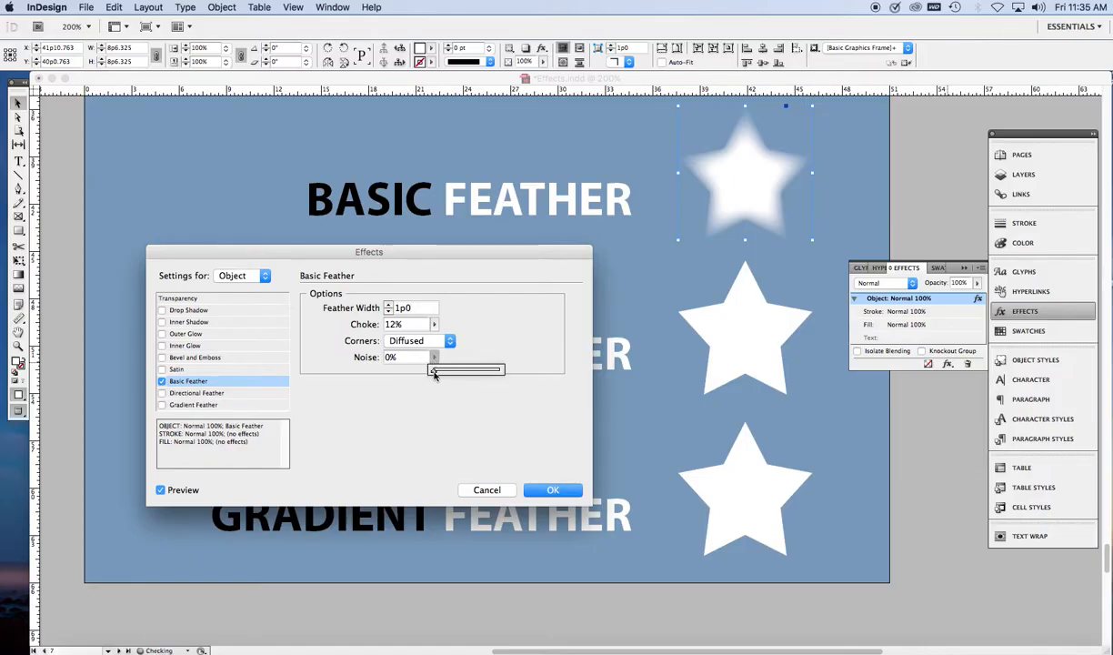
drag(434, 373, 437, 373)
drag(436, 373, 437, 373)
click(545, 490)
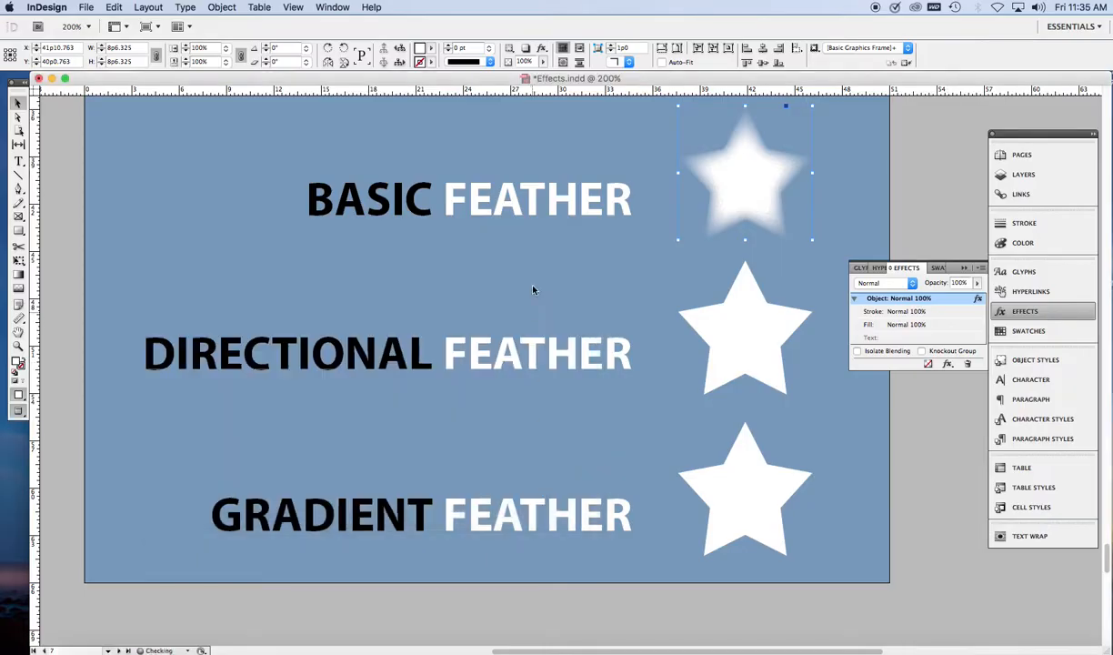
Step: Apply a Basic Feather with a 0p3 feather width to the text of the BASIC FEATHER heading only
click(484, 196)
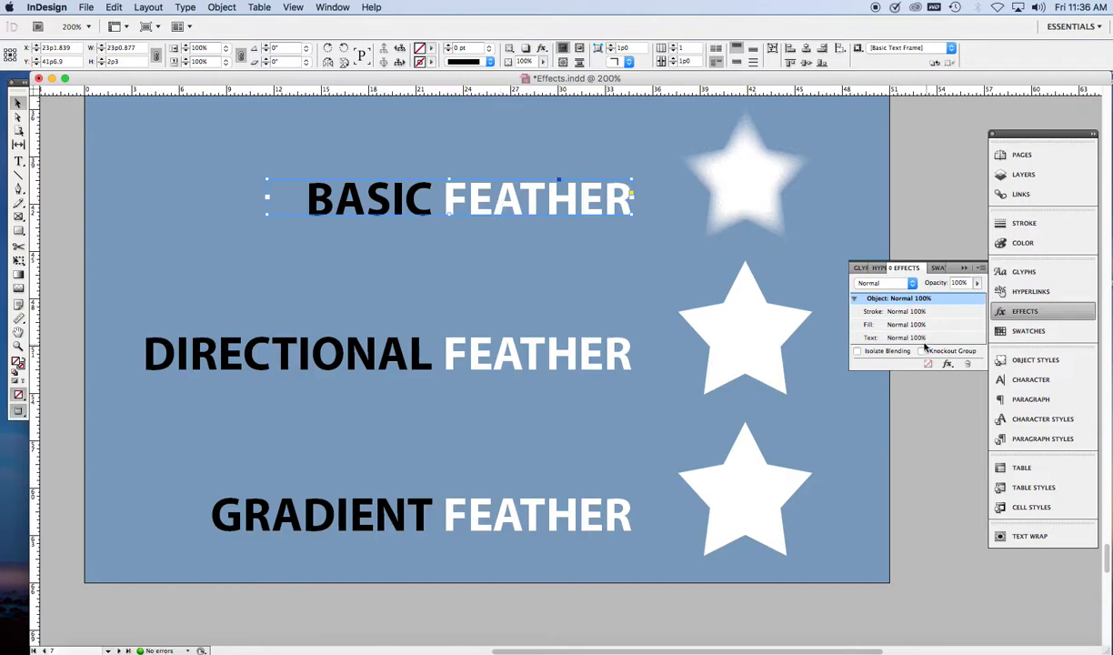
click(879, 337)
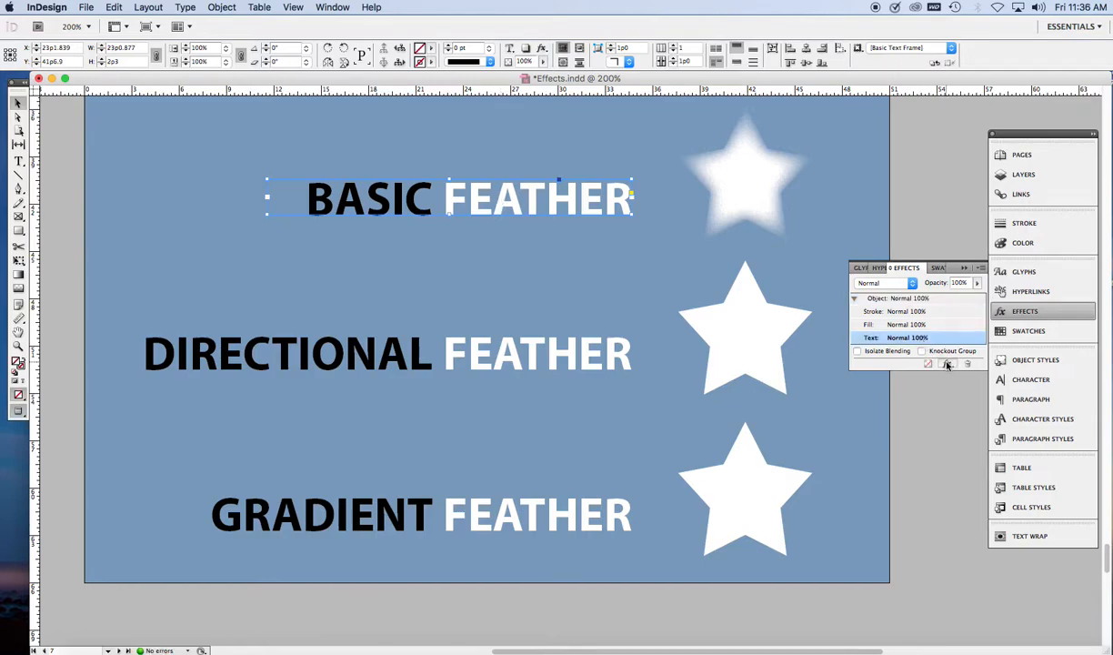
click(947, 364)
click(956, 439)
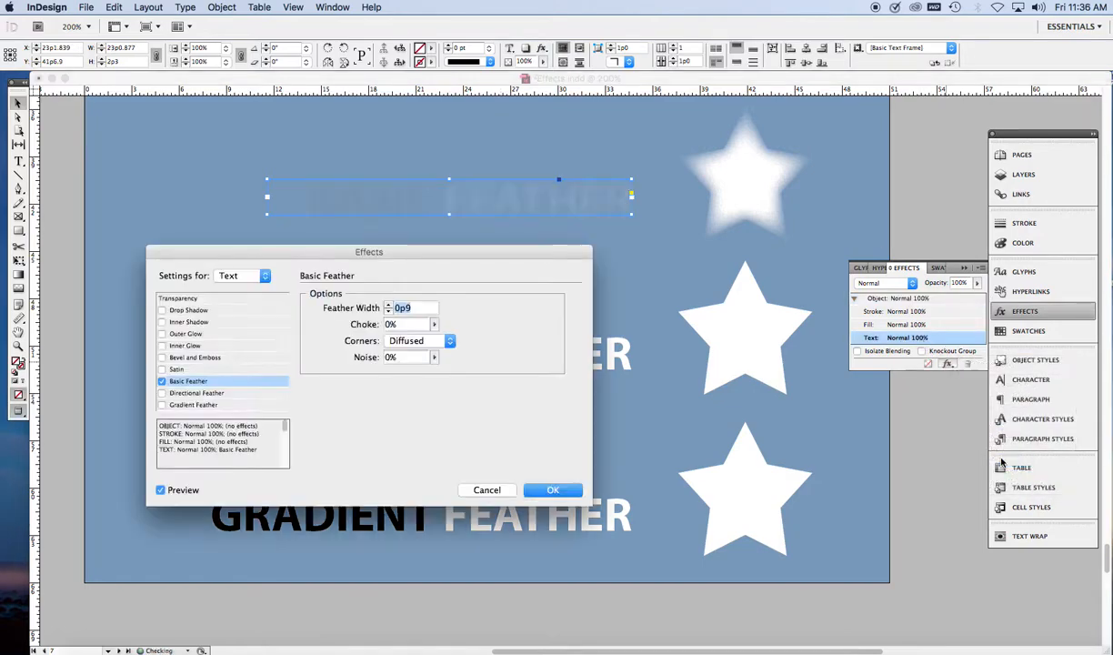
click(388, 312)
click(389, 312)
click(388, 312)
click(388, 312)
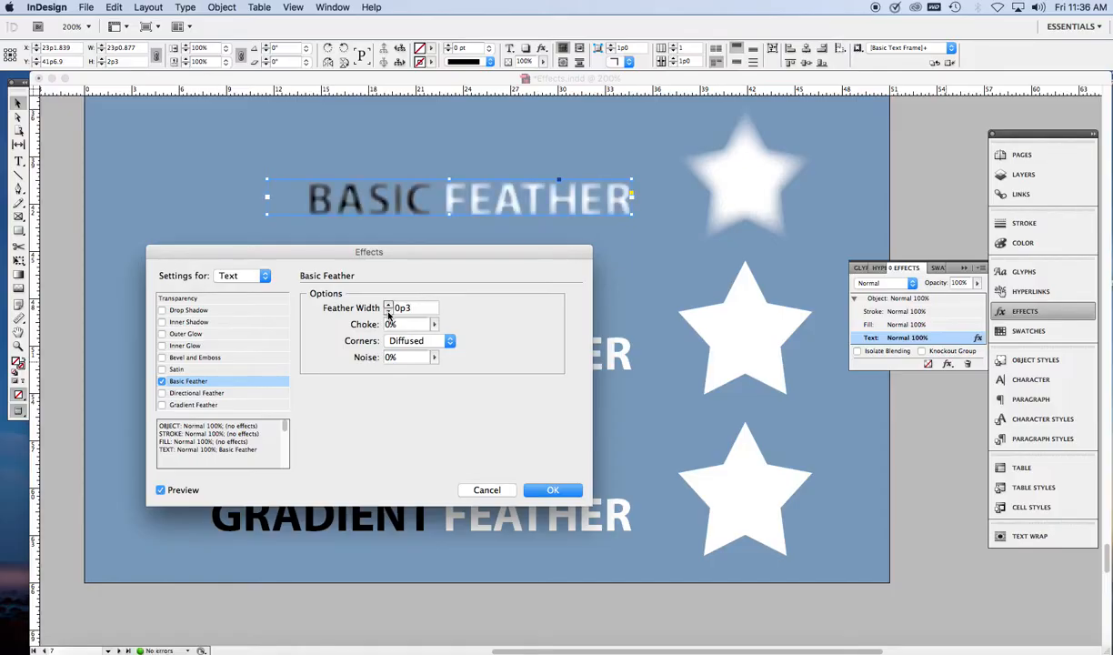
click(550, 491)
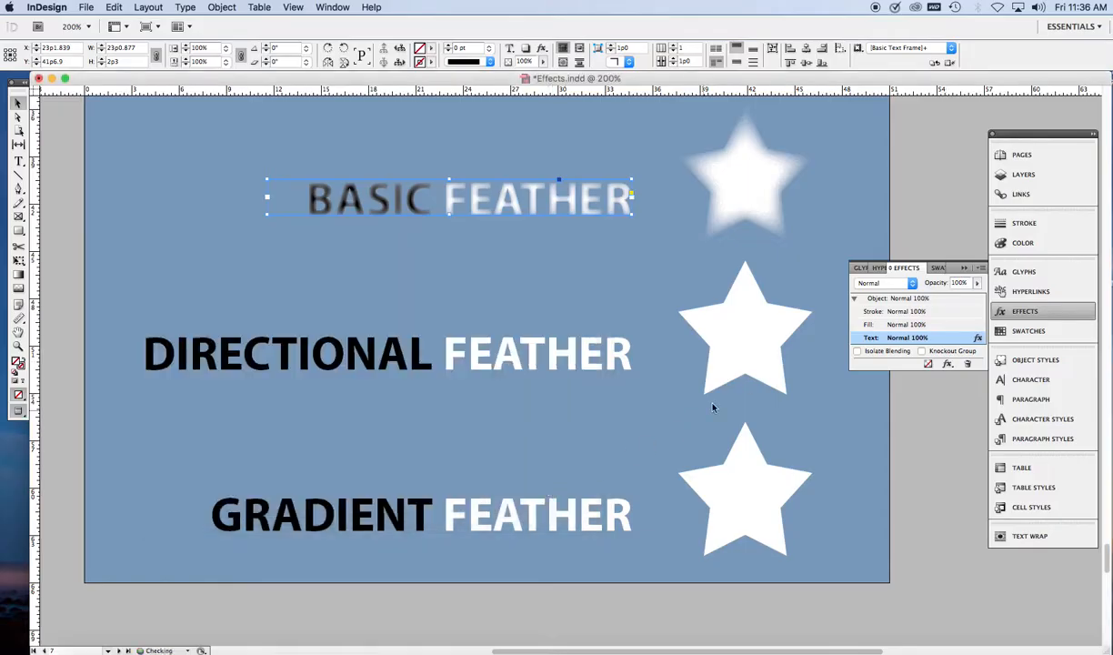
Step: Add a Directional Feather to the star beside DIRECTIONAL FEATHER, with a right feather width of 0p5
click(739, 354)
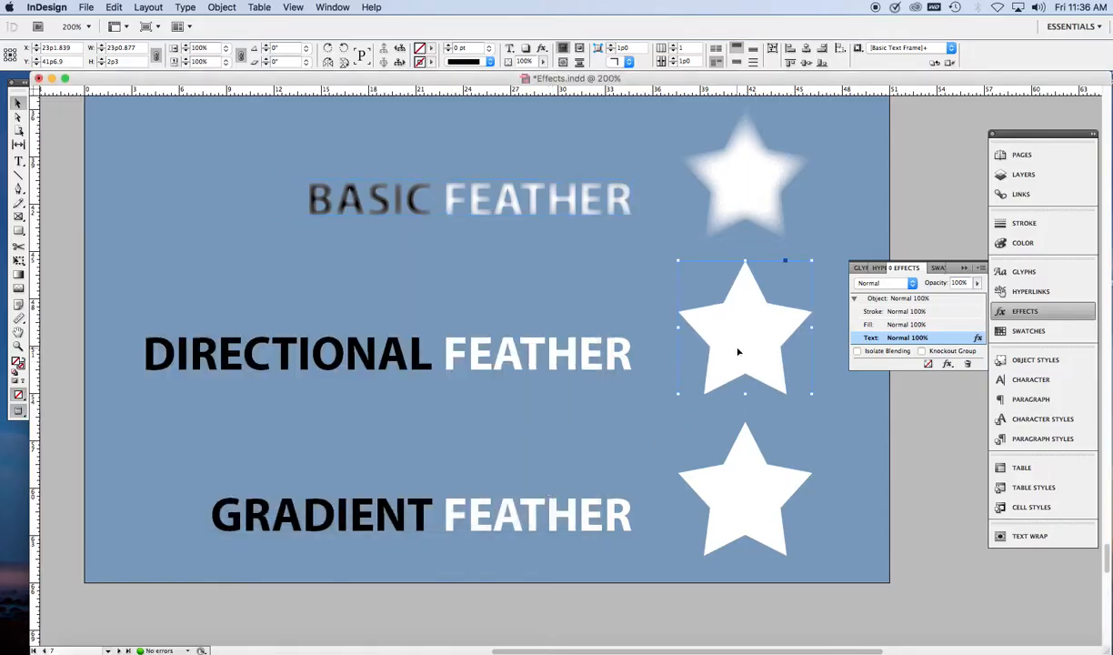
click(949, 363)
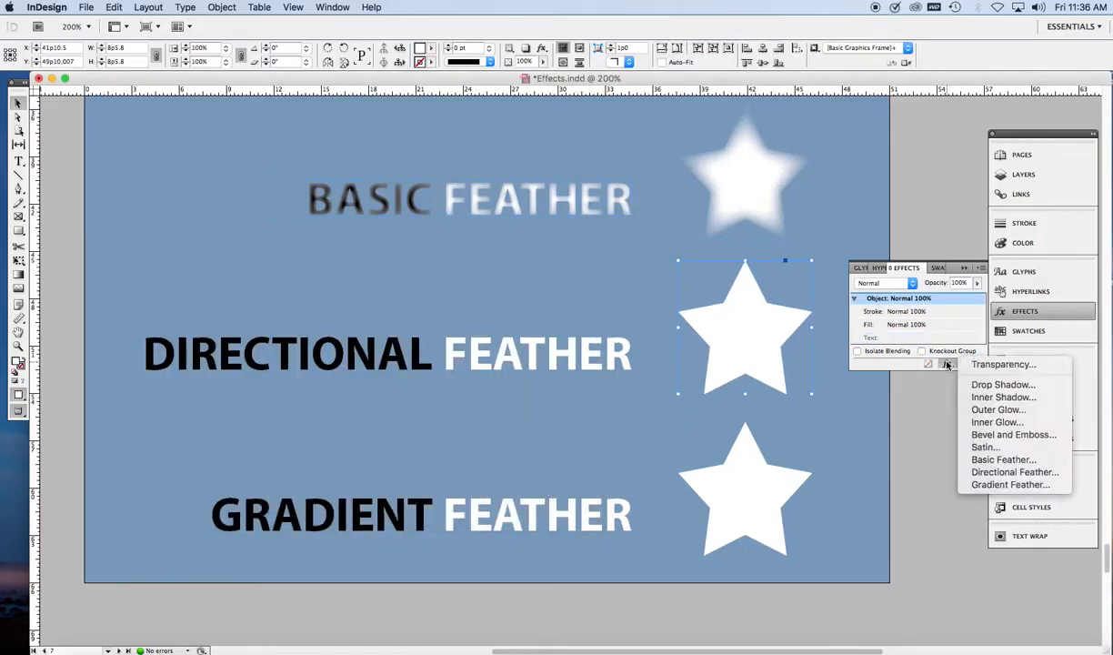
click(1000, 472)
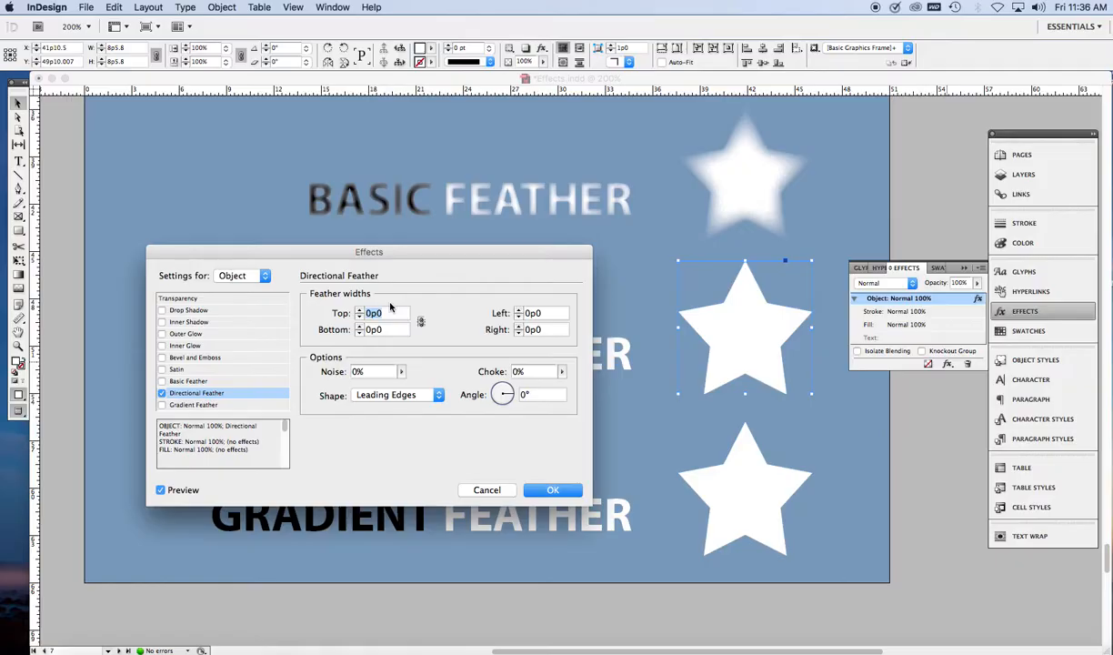
click(518, 328)
click(518, 327)
click(517, 327)
click(518, 327)
click(518, 327)
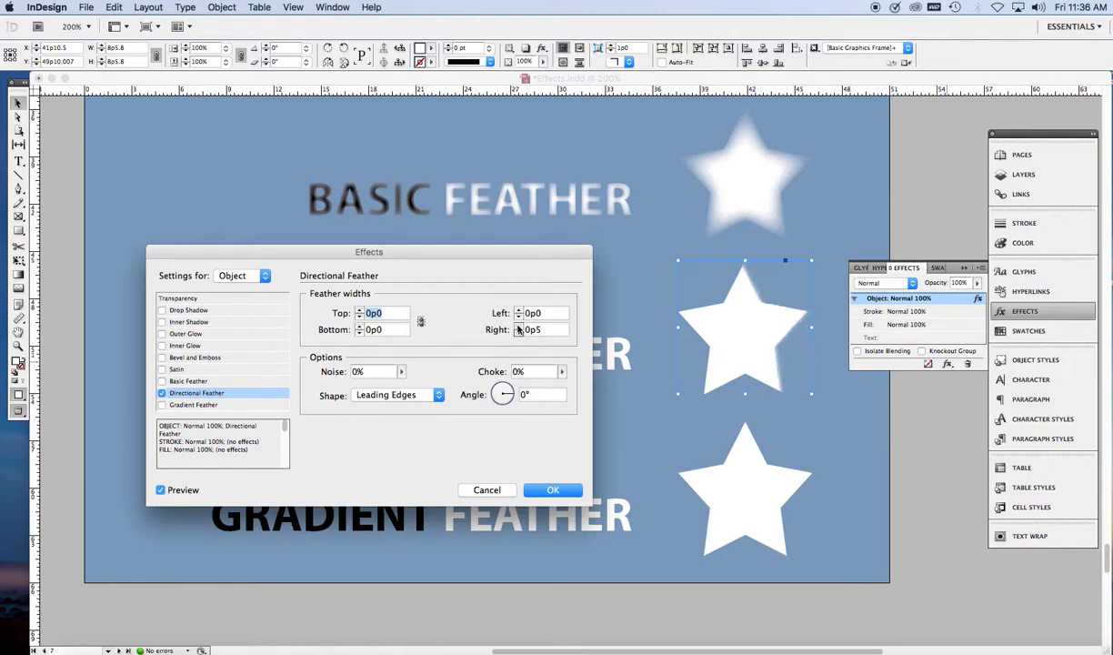
Step: Set the angle of the star's Directional Feather to 36°
click(511, 396)
mouse_move(510, 395)
mouse_down()
mouse_move(492, 402)
mouse_move(505, 389)
mouse_up()
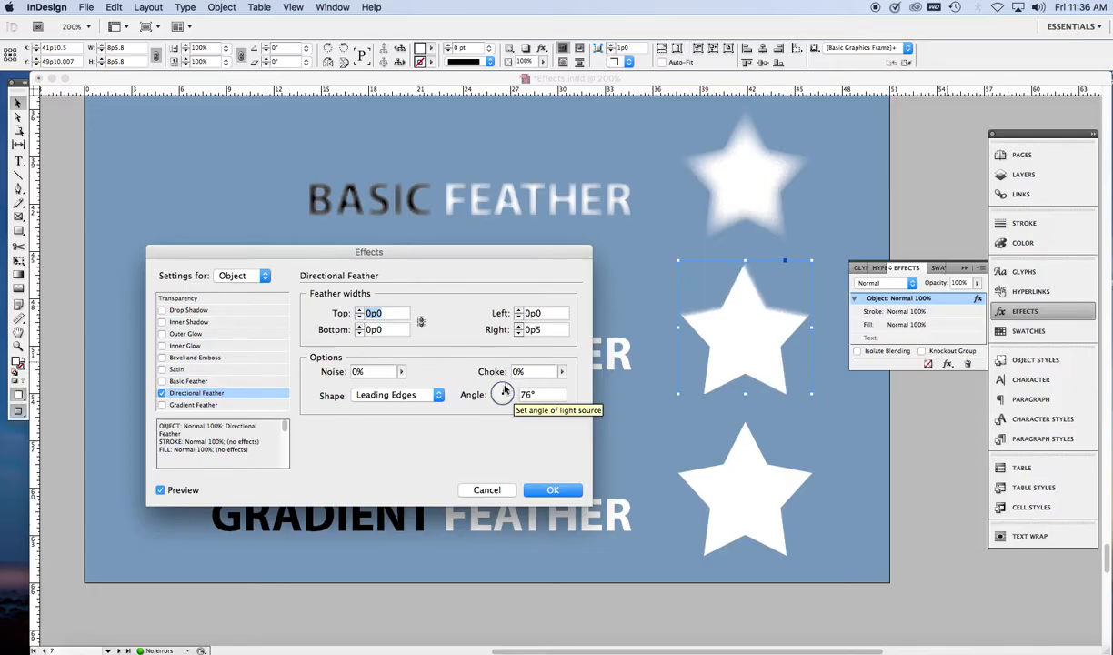
drag(505, 389, 513, 392)
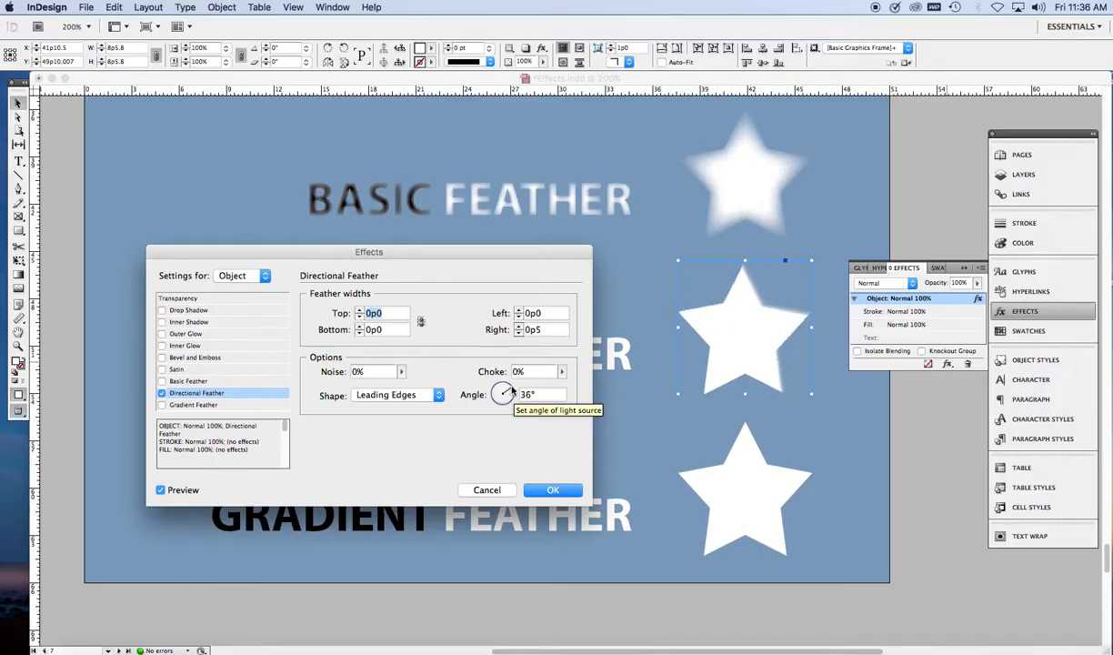
Step: Try the First Edge Only shape for the Directional Feather, then return to Leading Edges
click(440, 399)
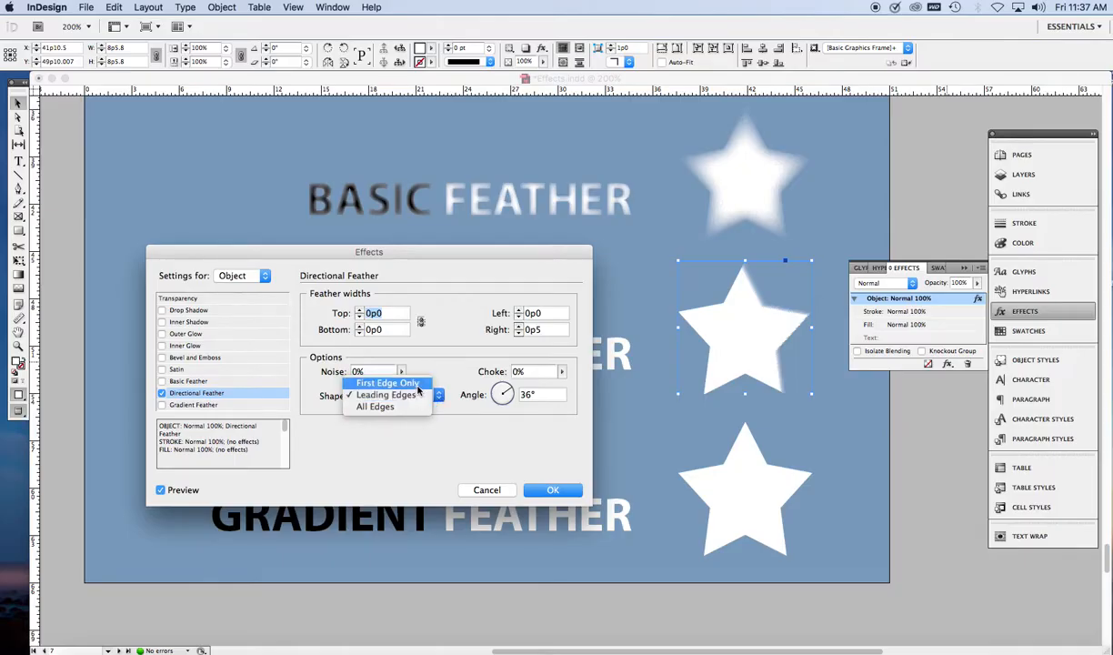
click(417, 383)
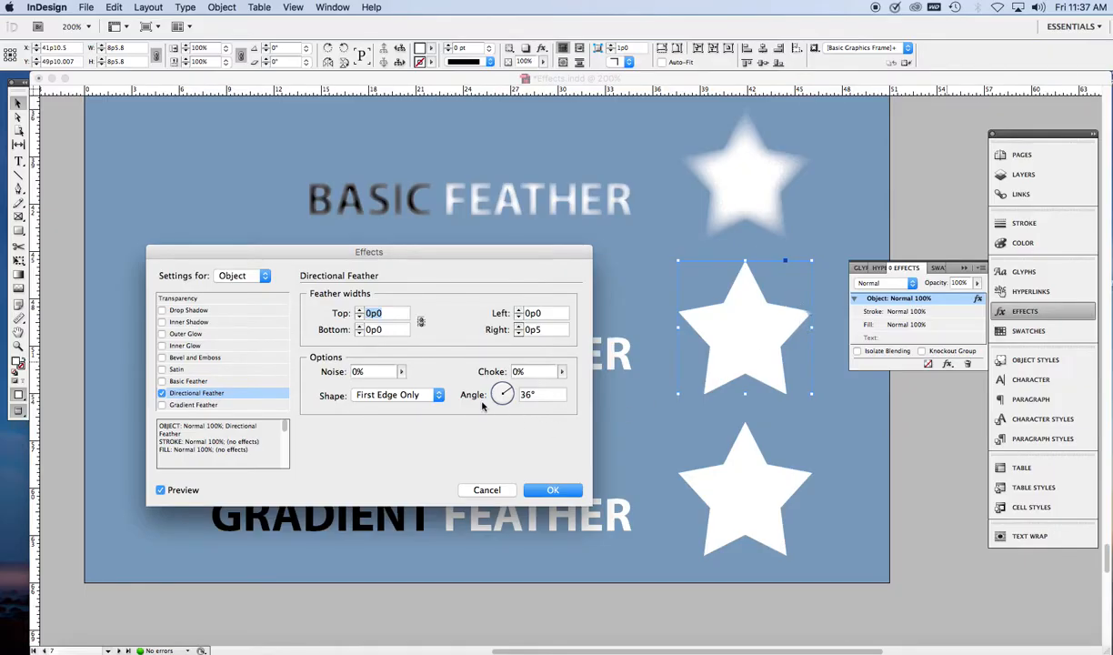
click(438, 395)
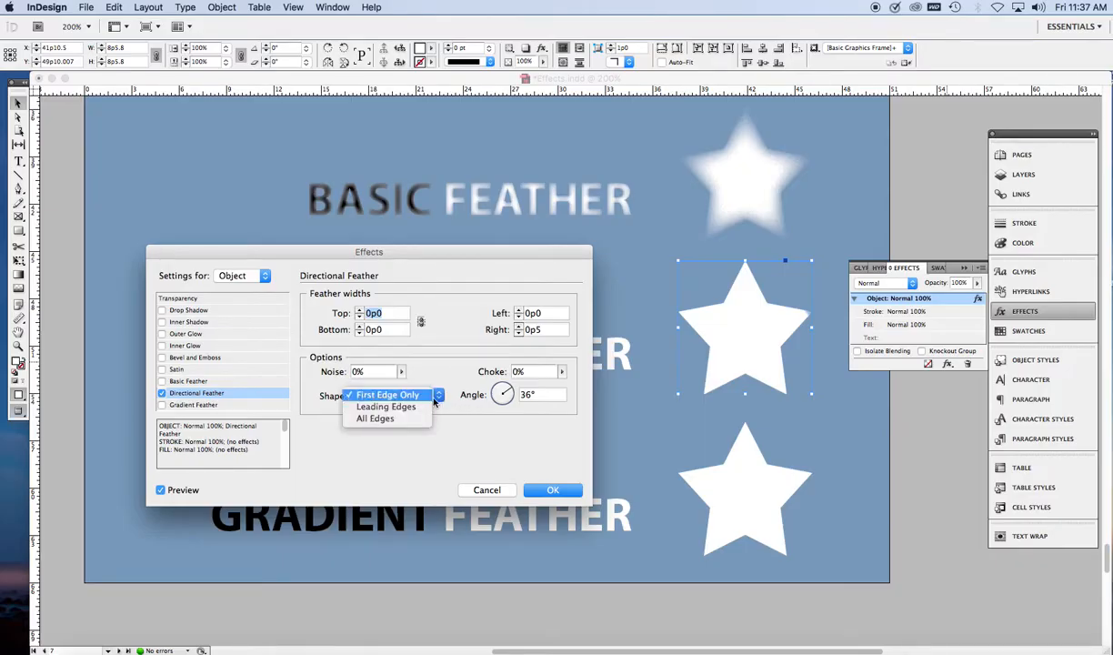
click(416, 407)
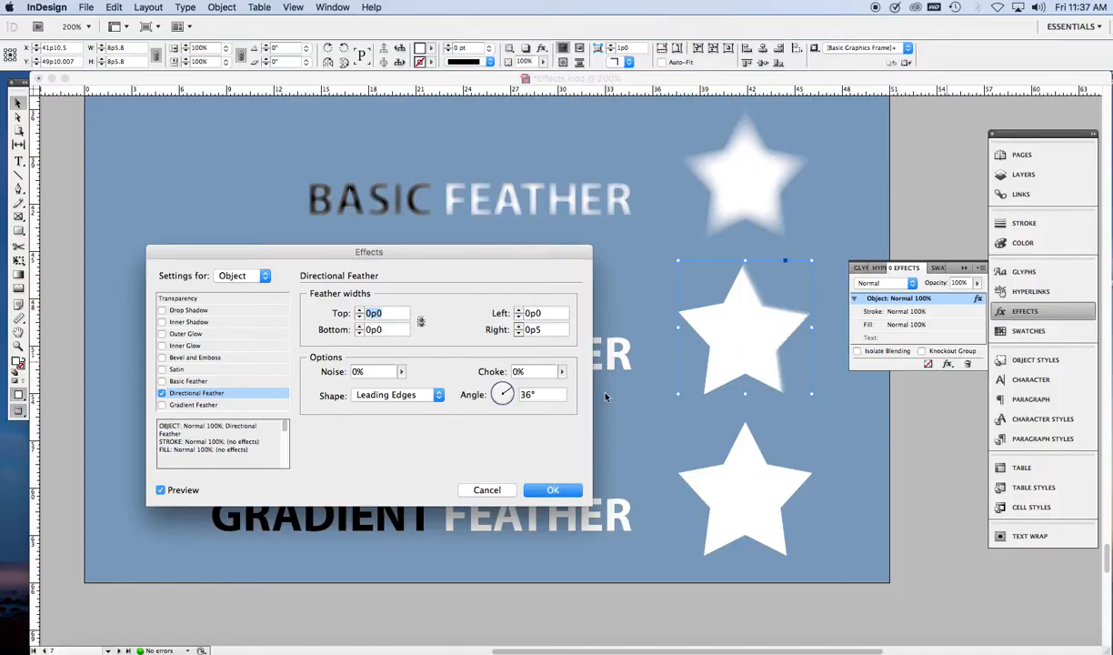
Step: Set the Directional Feather's shape to All Edges and apply the effect to the star
click(438, 398)
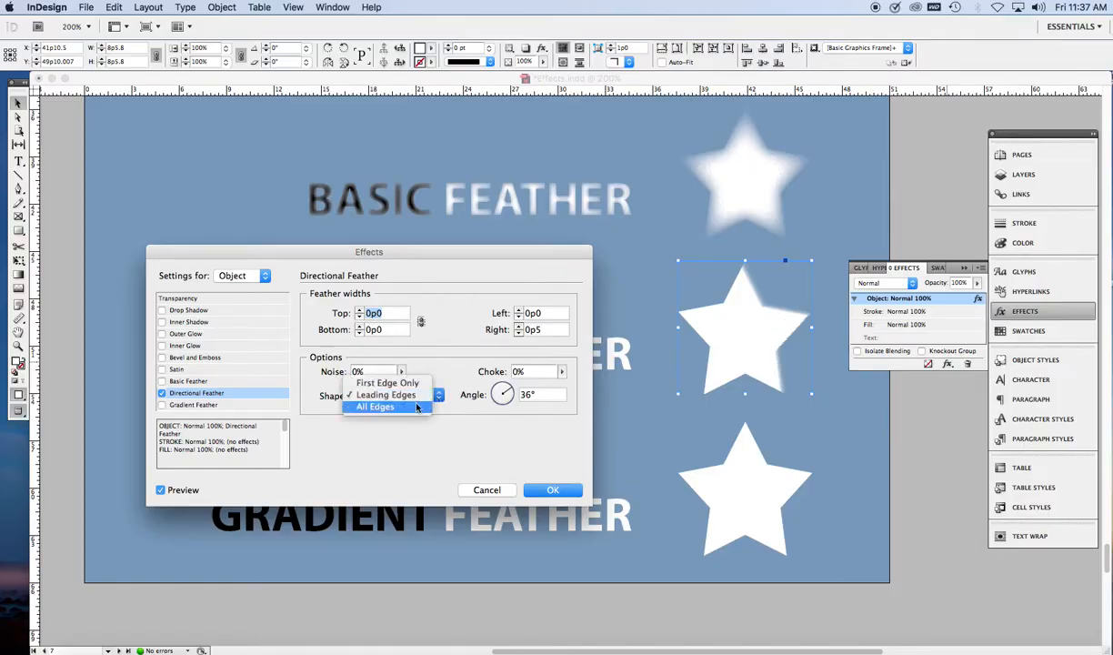
click(413, 407)
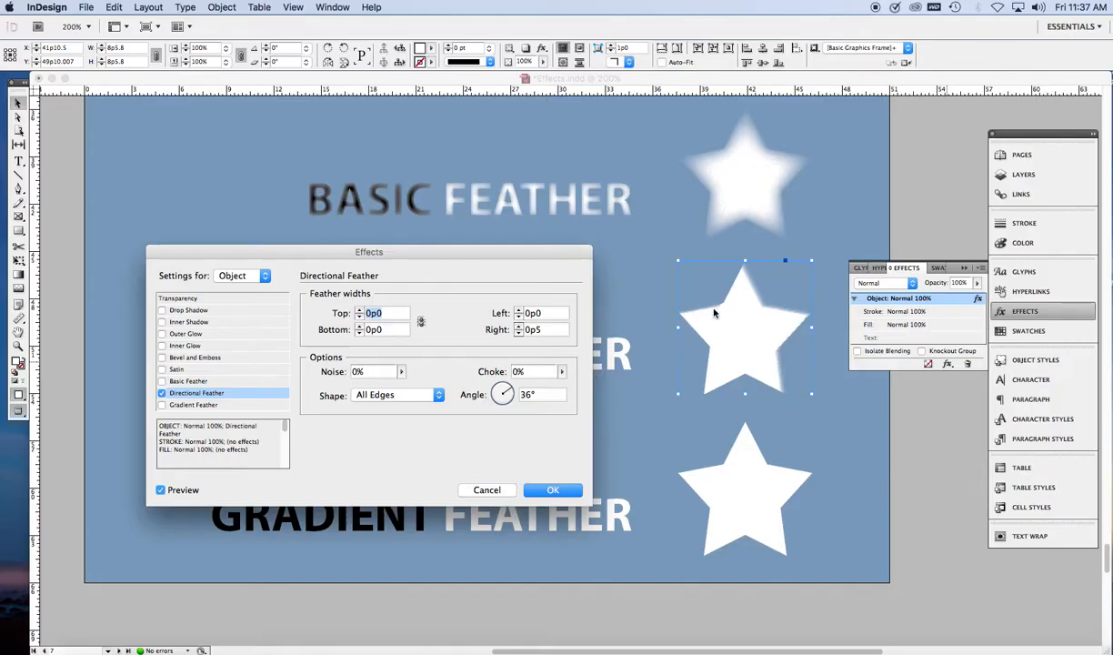
click(552, 489)
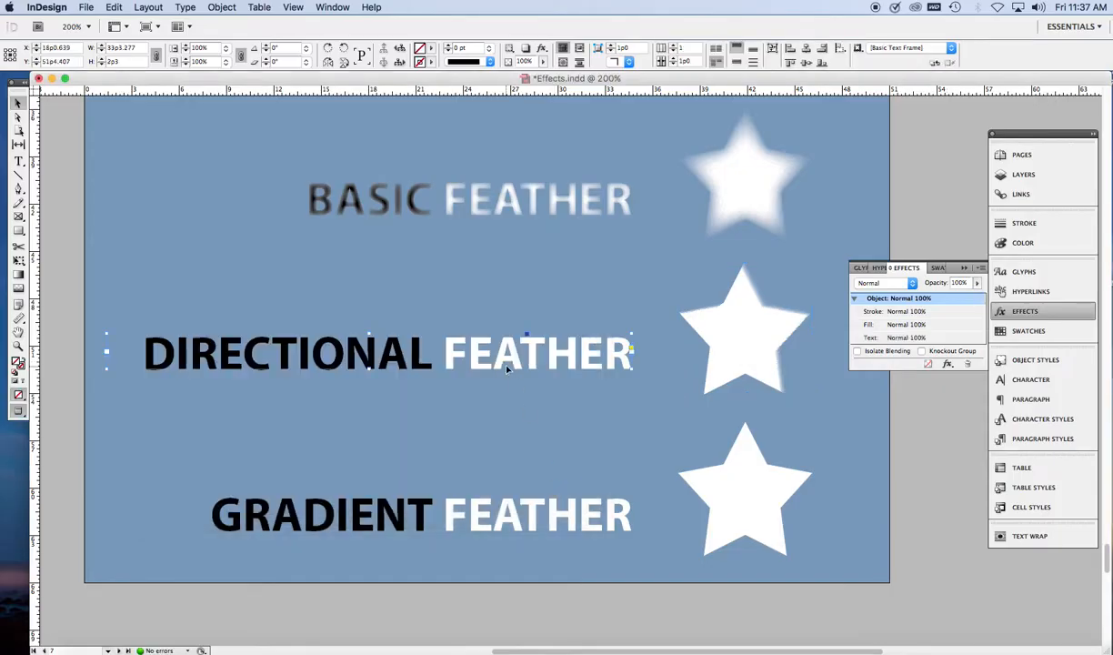
Step: Add a Directional Feather to the text level of the DIRECTIONAL FEATHER heading, keeping the heading in view
click(948, 364)
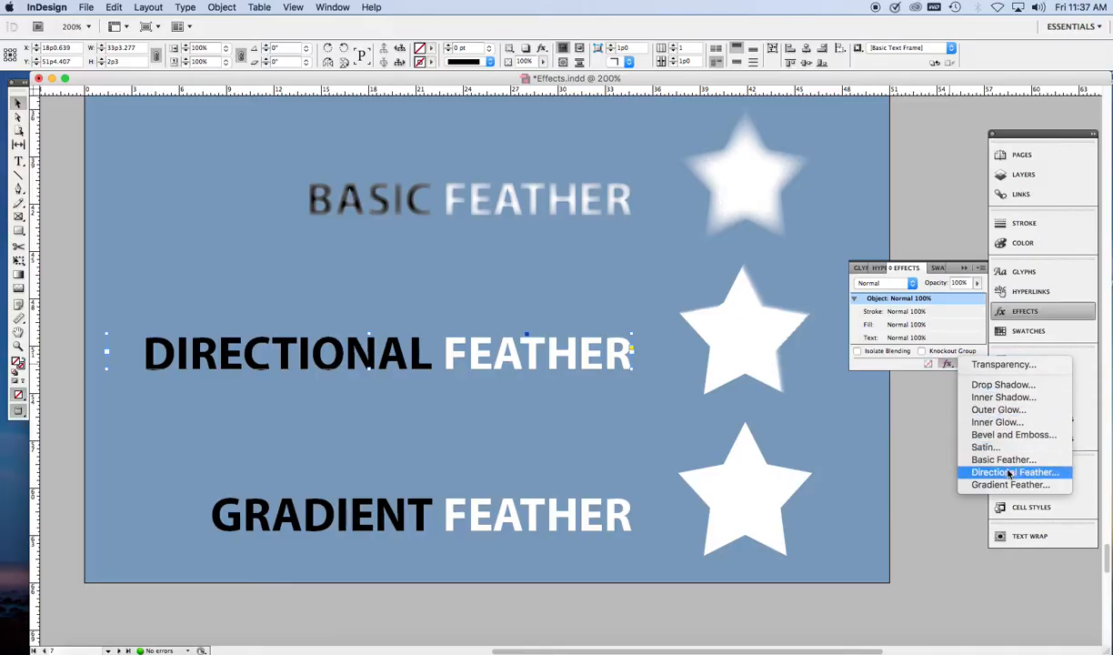
click(908, 342)
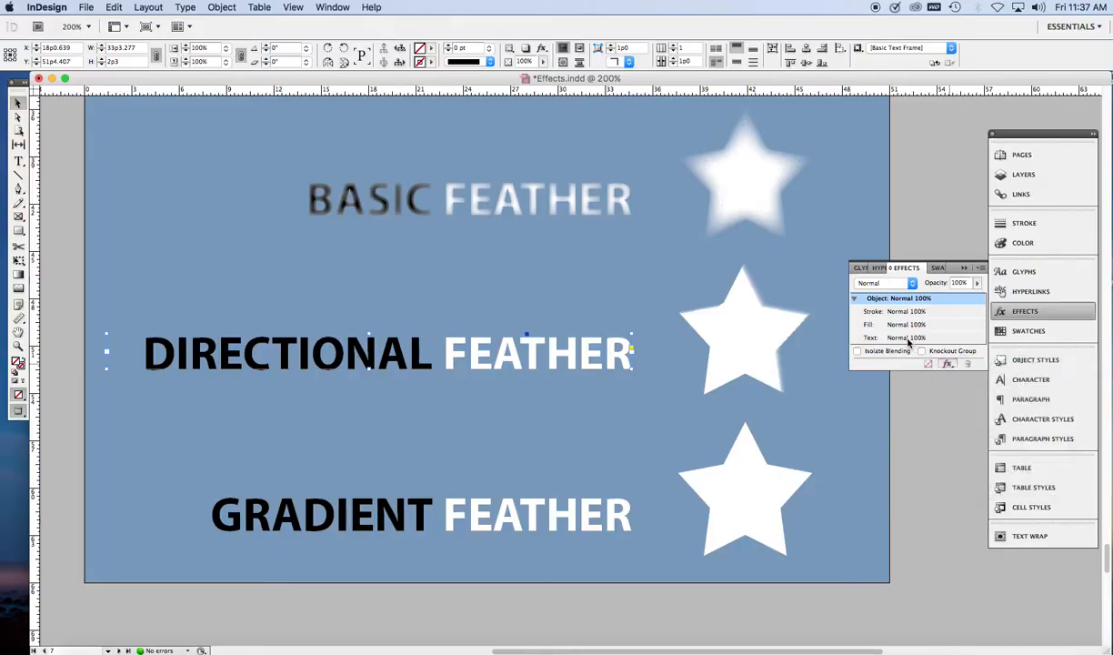
click(873, 337)
click(948, 363)
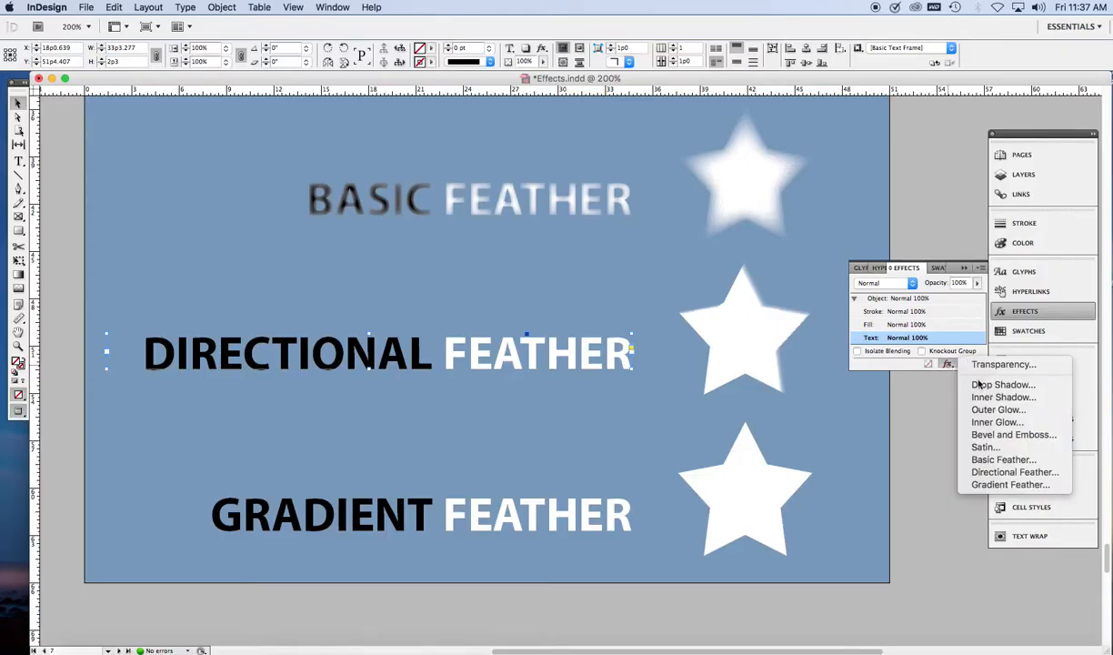
click(964, 472)
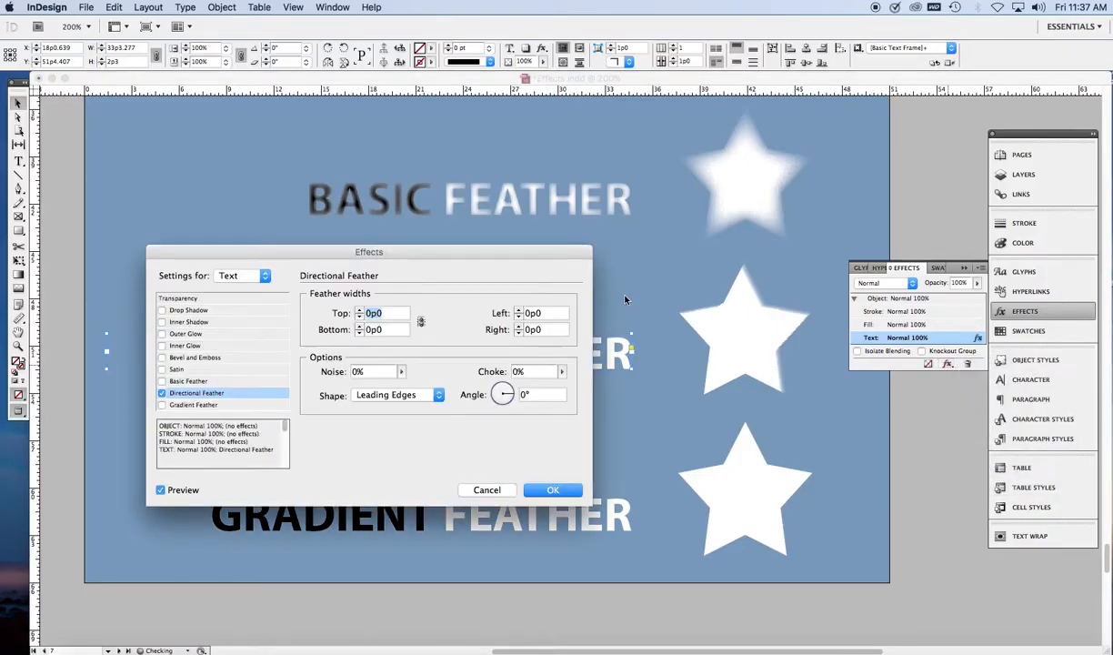
drag(556, 252, 554, 395)
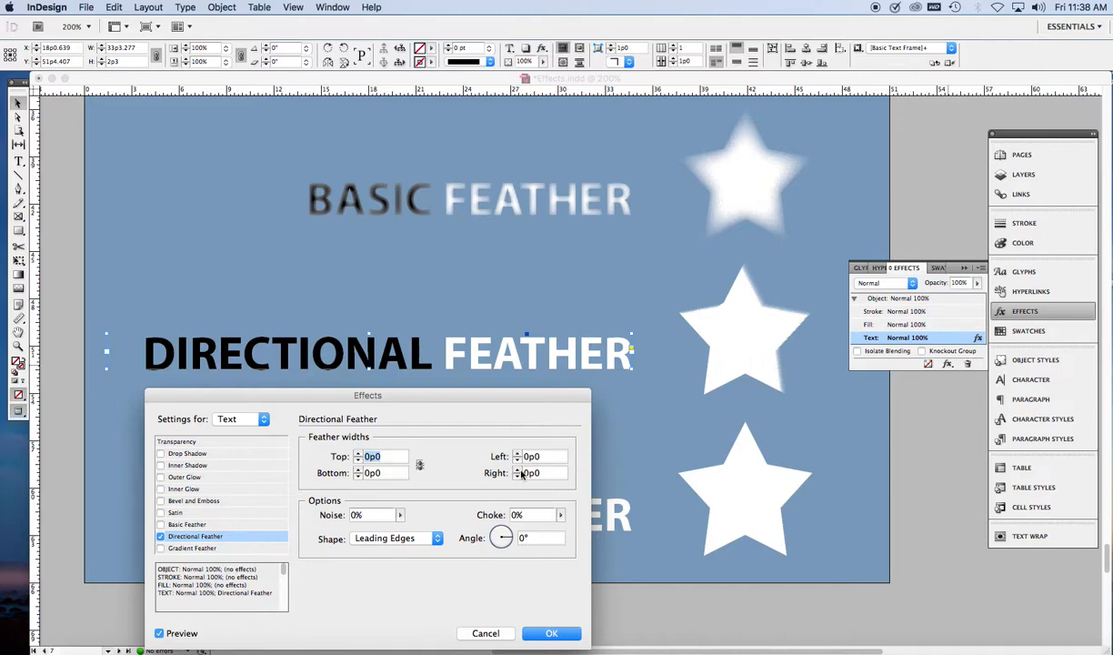
Step: Set the heading's bottom feather width to 0p3 and the angle to 20°, and apply the Directional Feather
click(358, 470)
click(359, 470)
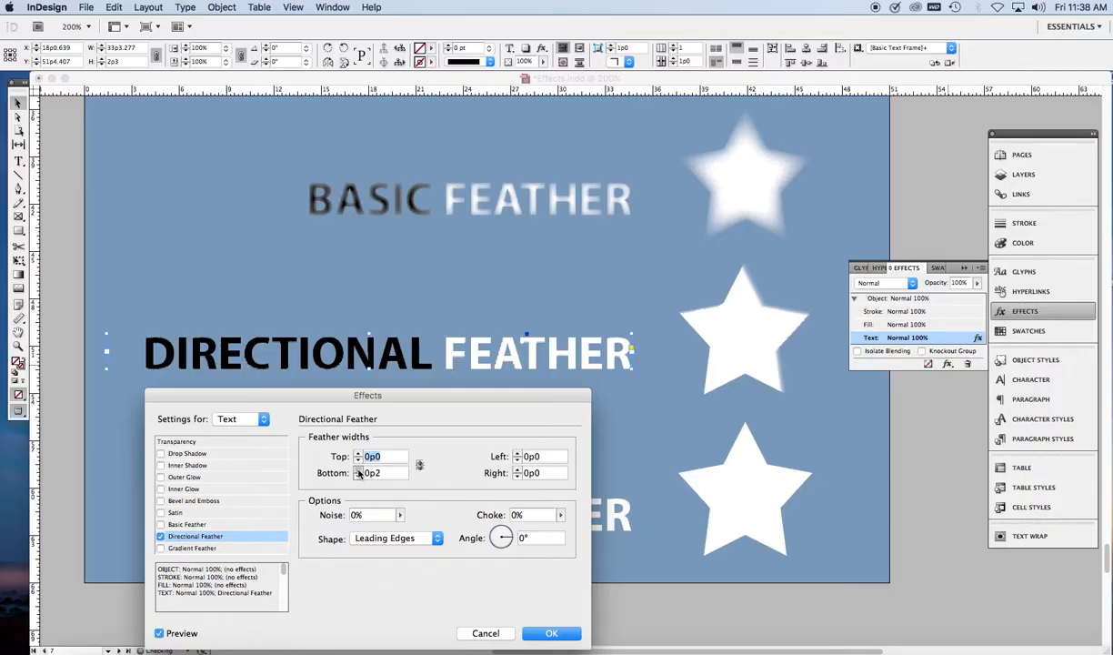
click(358, 470)
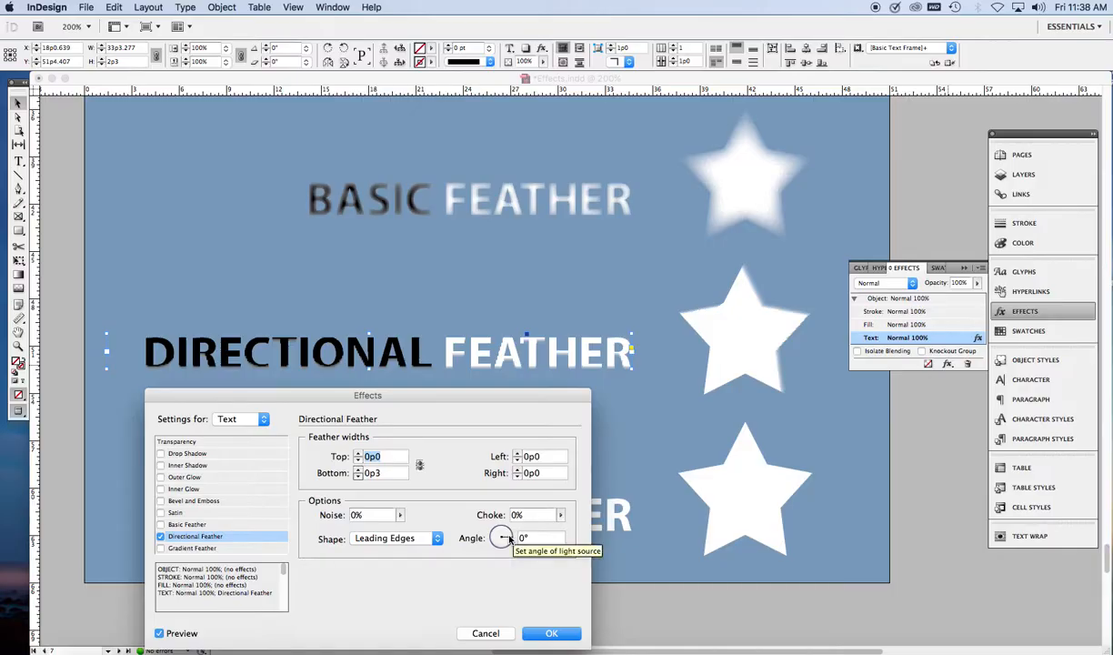
drag(509, 538, 511, 536)
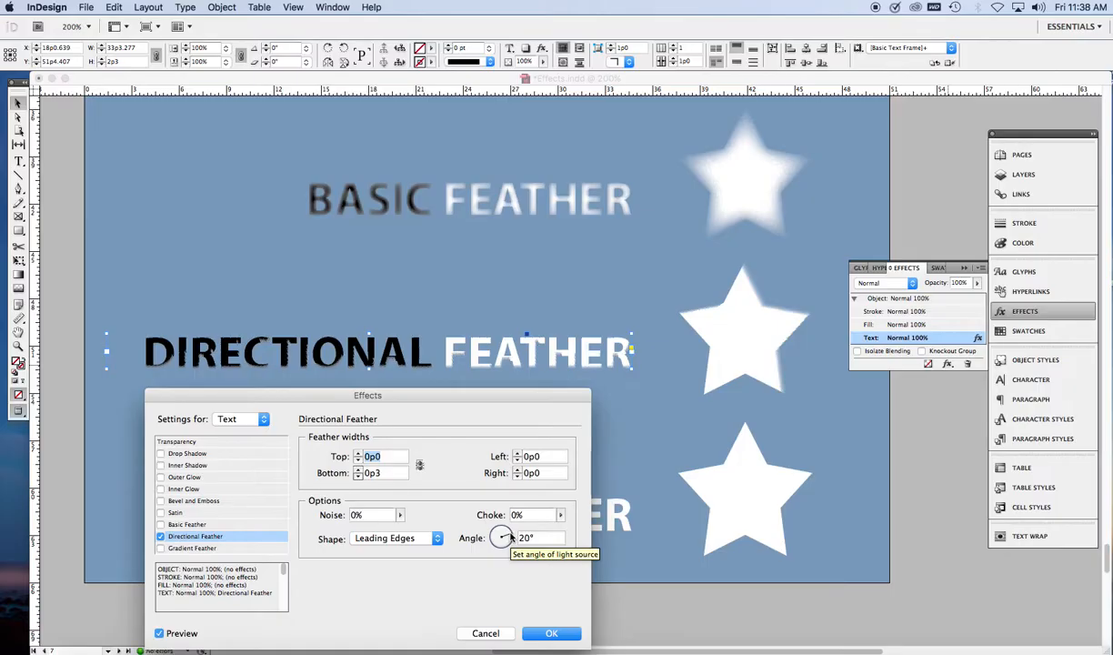
click(551, 633)
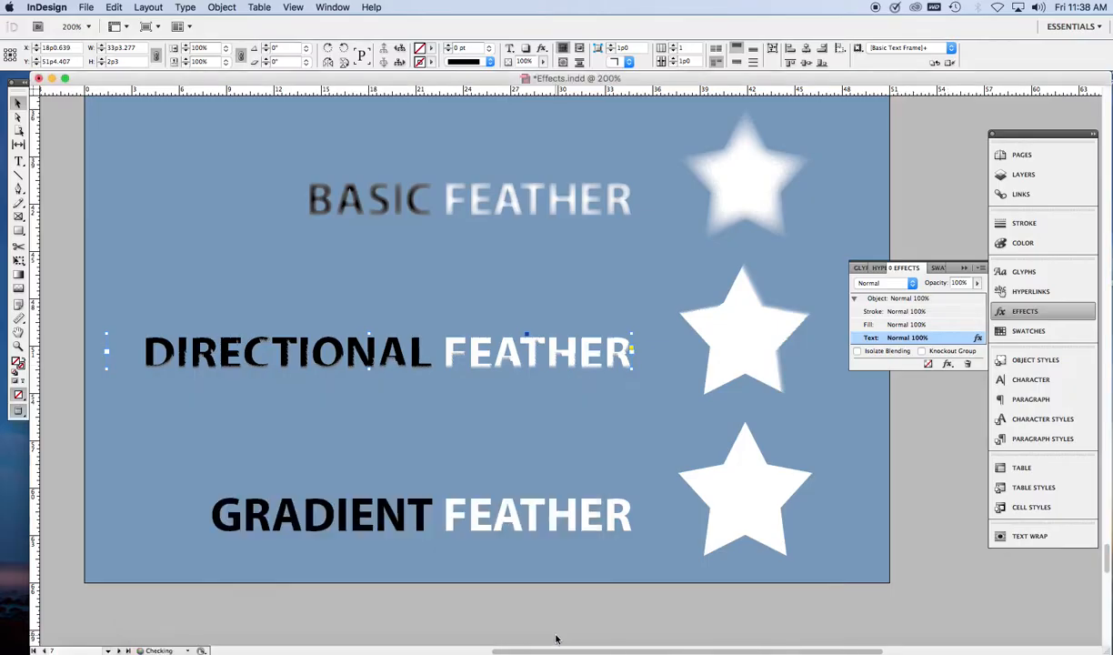
Step: Start a Gradient Feather on the star beside GRADIENT FEATHER through the Gradient Feather tool's settings
click(737, 520)
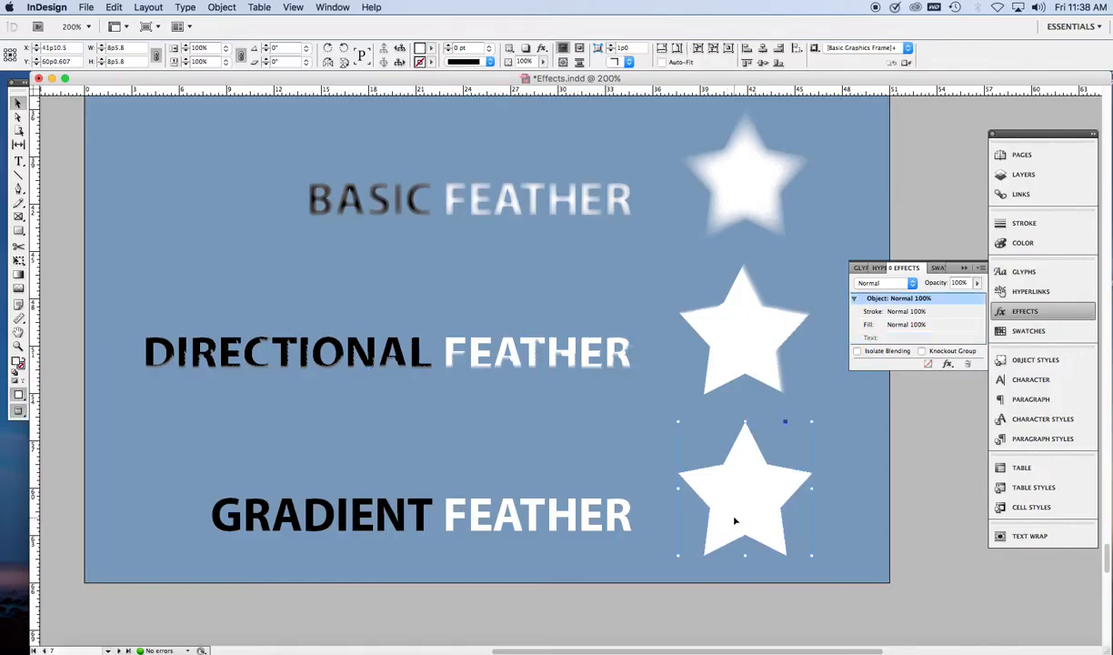
click(948, 365)
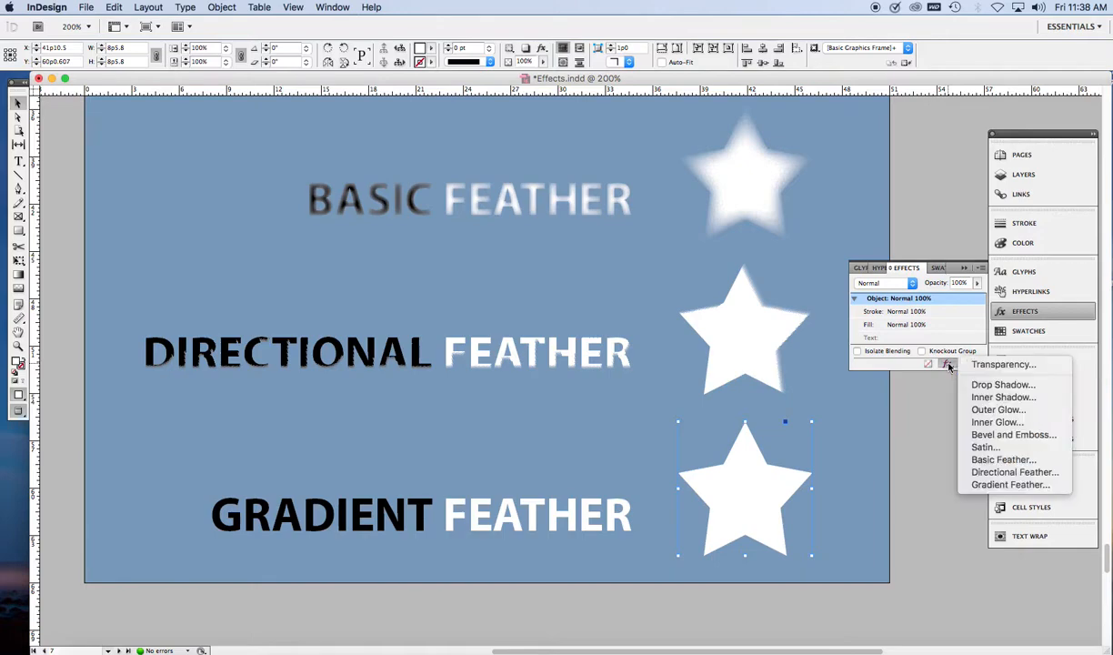
click(1003, 485)
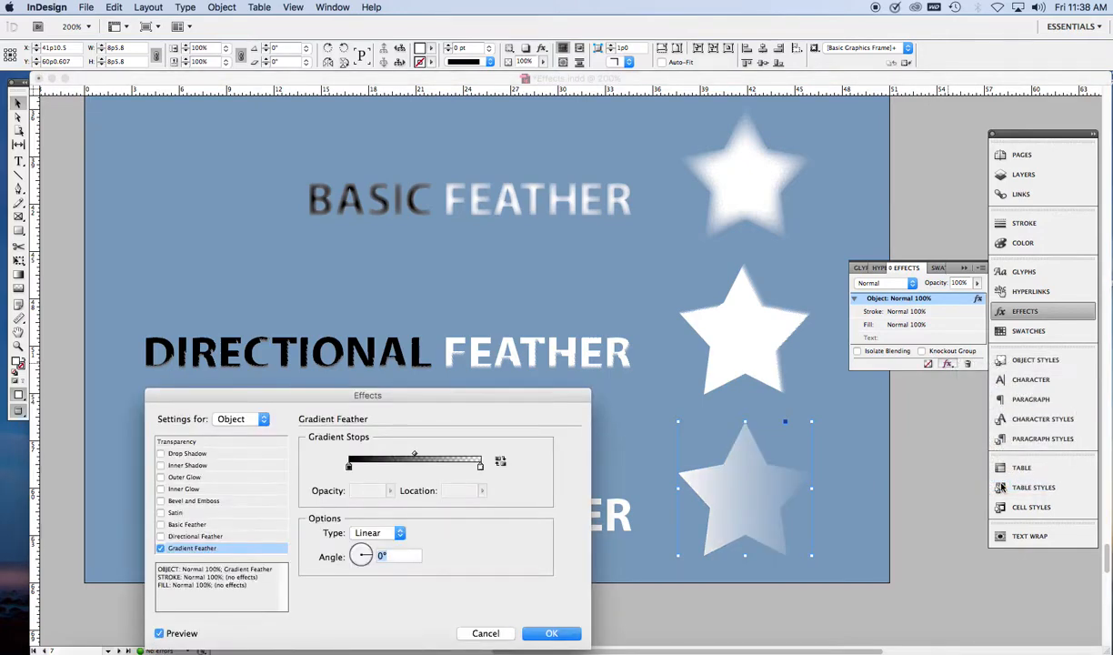
click(506, 634)
click(20, 290)
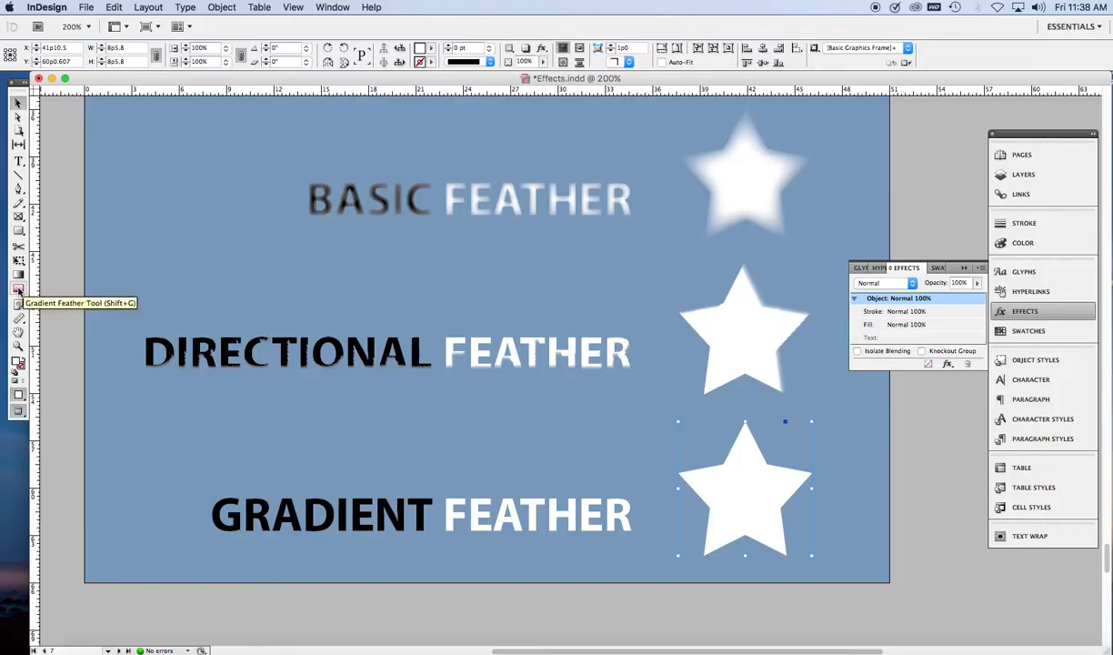
double_click(19, 290)
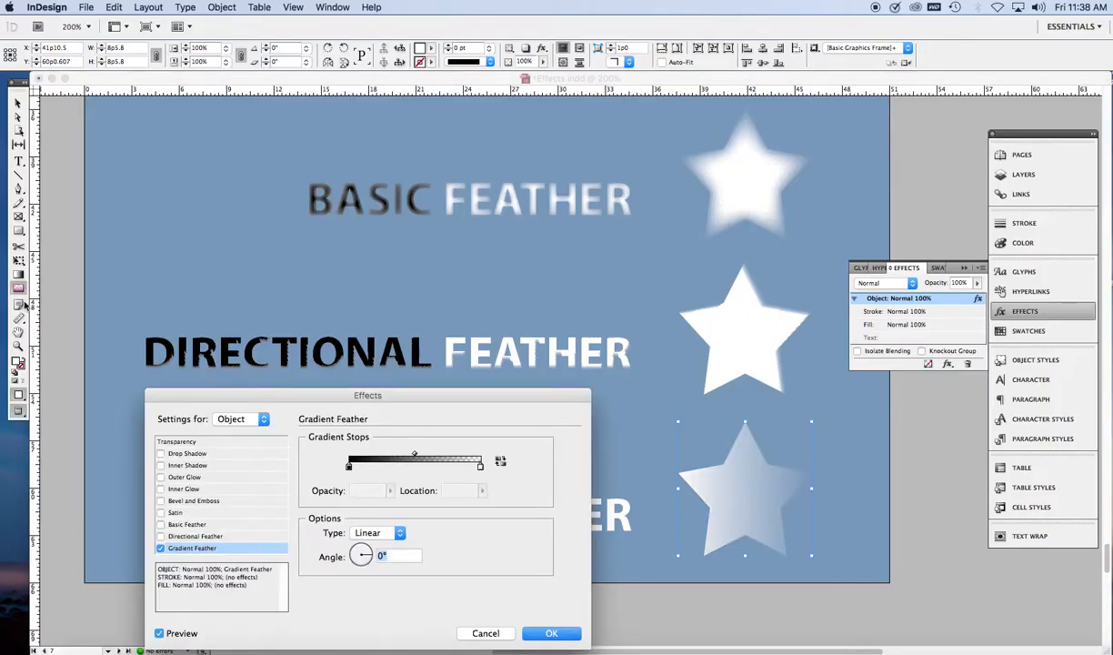
drag(317, 397, 302, 306)
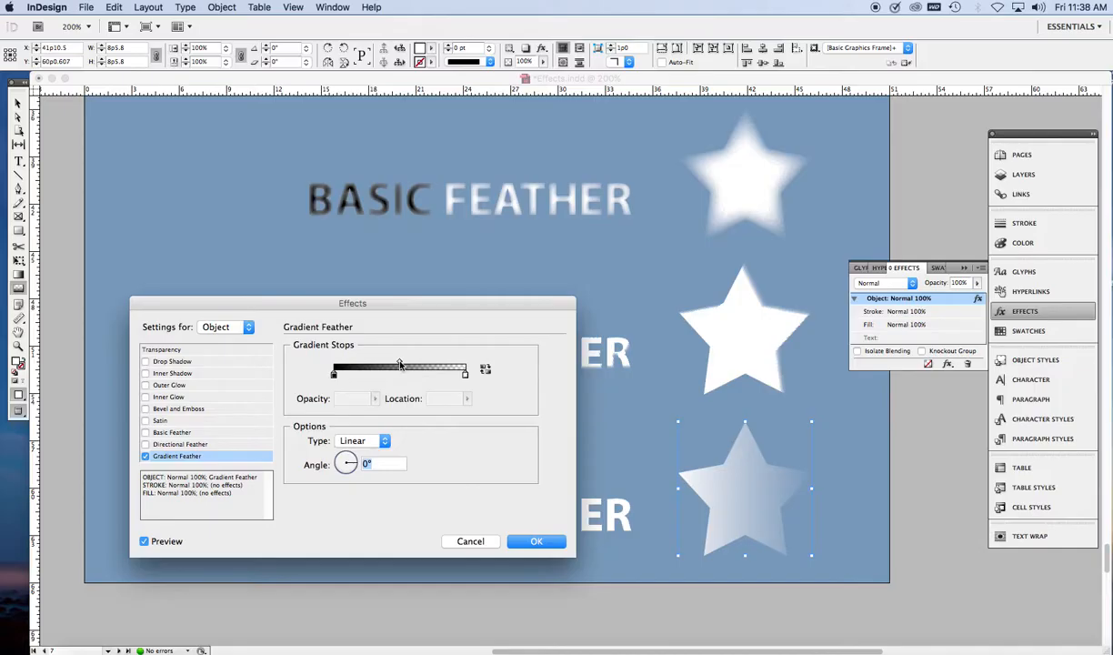
Step: Try different gradient midpoints, settle on 56.25%, and apply the star's Gradient Feather with the Radial type
drag(400, 364, 357, 364)
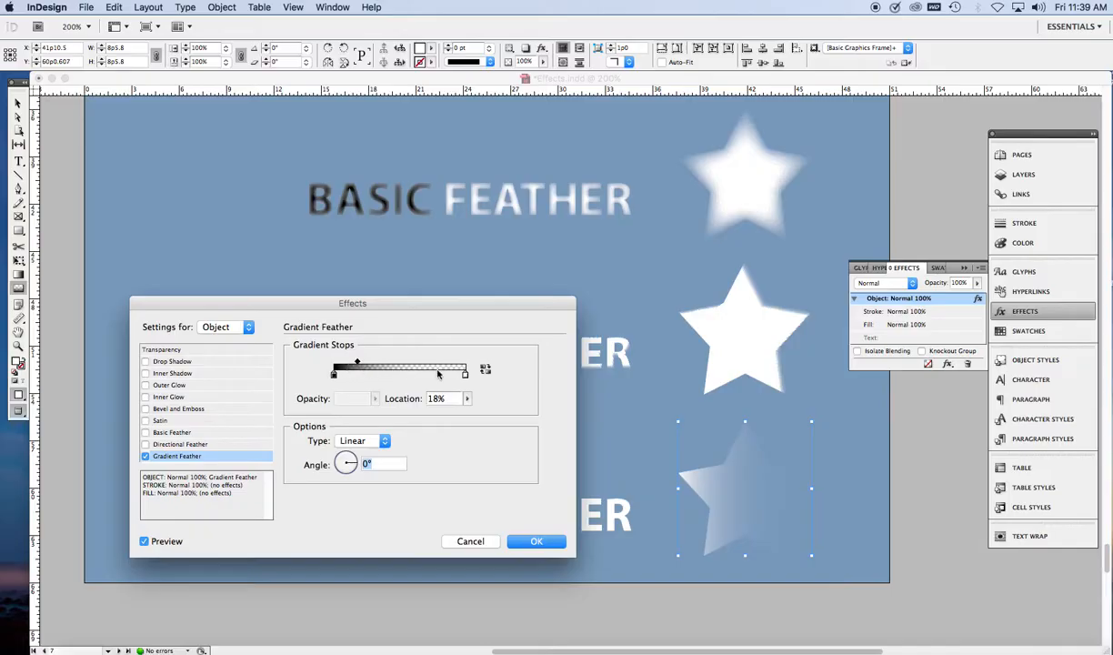
drag(359, 364, 434, 364)
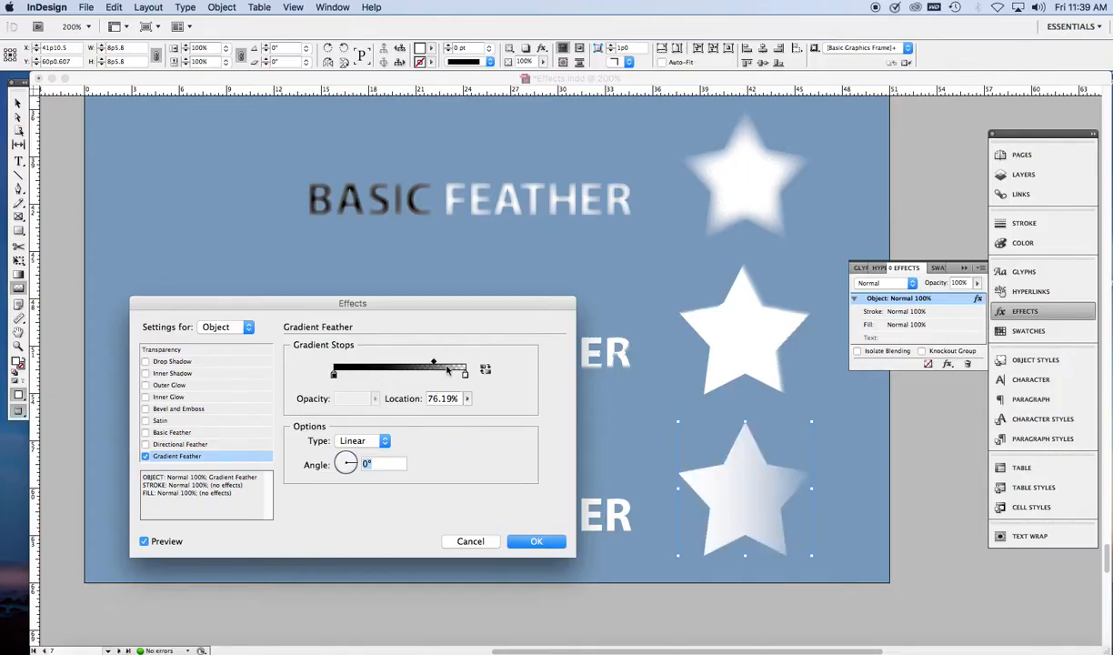
drag(433, 362, 408, 365)
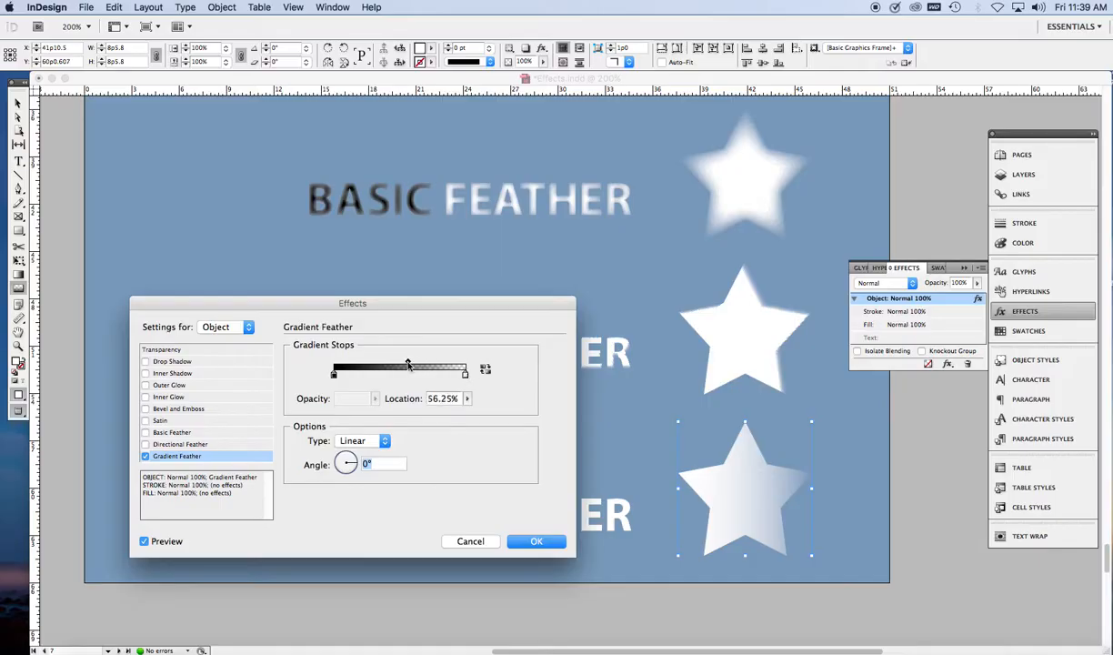
click(385, 441)
click(366, 453)
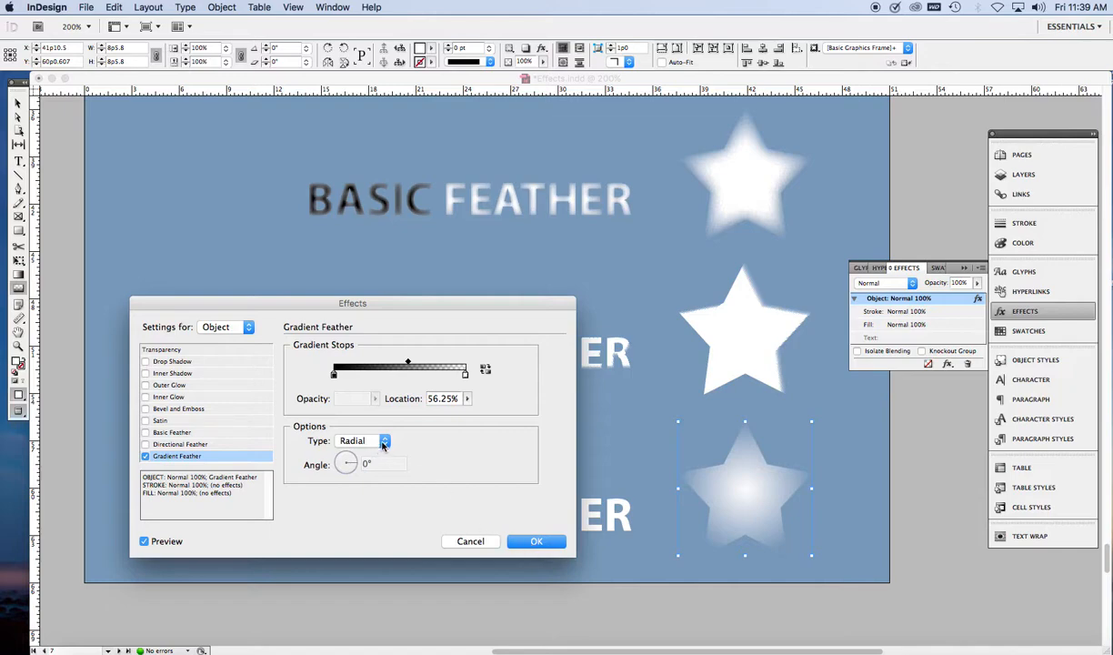
click(536, 542)
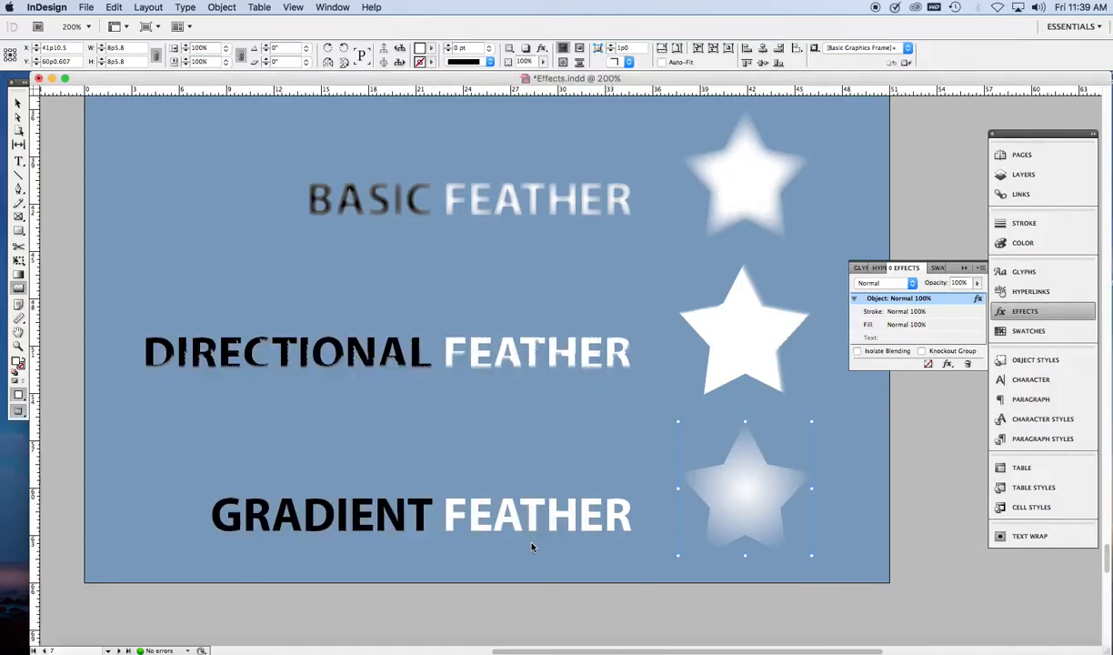
Step: Clear the star's effects and redraw its fade with the Gradient Feather tool in several directions, ending with one from bottom to top
click(927, 364)
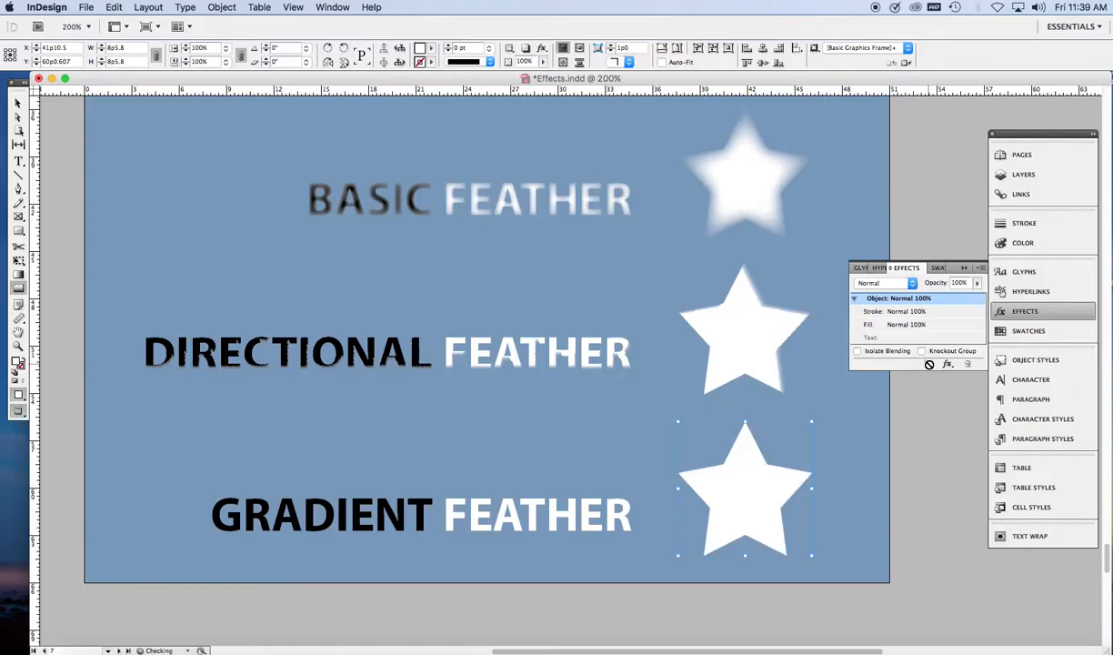
click(18, 289)
drag(434, 118, 795, 544)
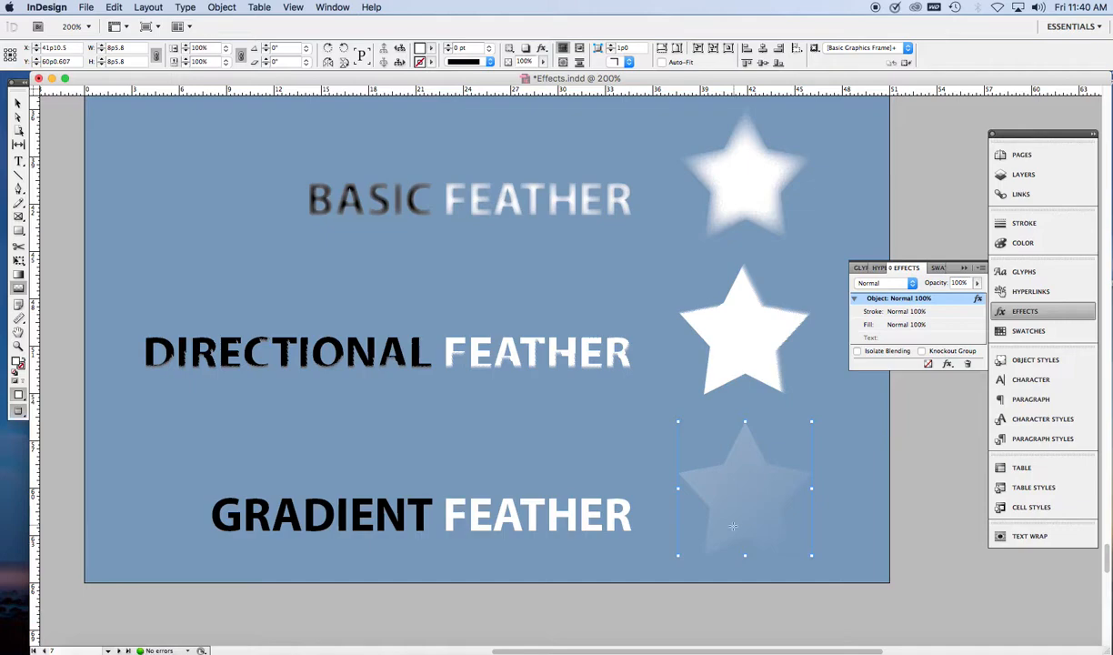
drag(724, 563, 762, 427)
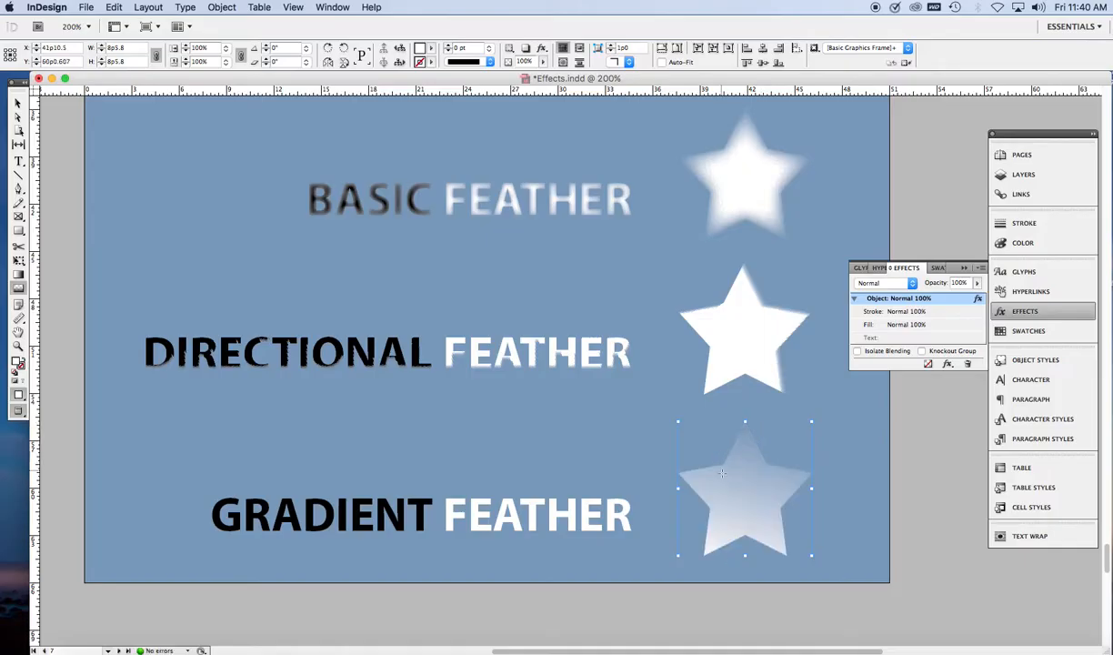
drag(722, 481, 799, 497)
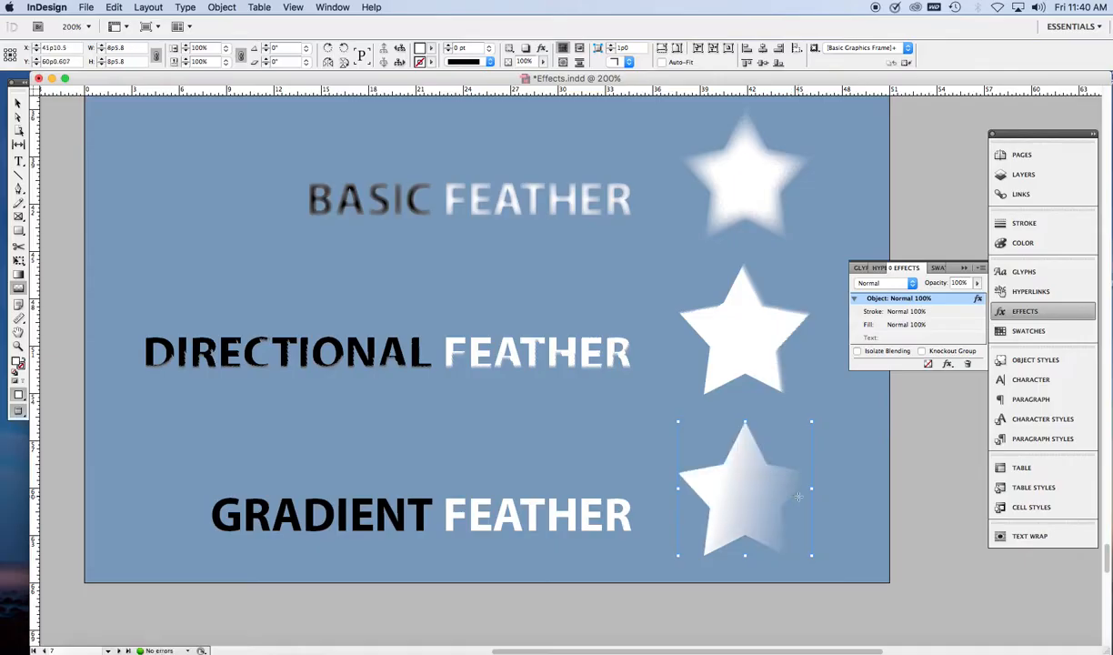
drag(774, 538, 774, 443)
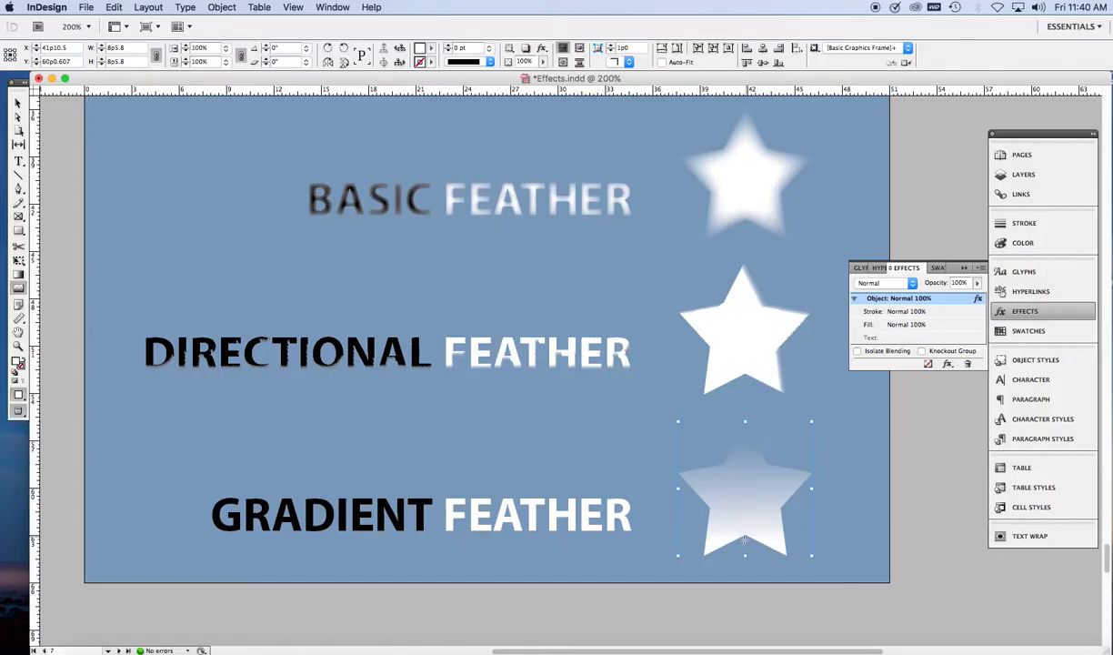
drag(723, 565, 722, 442)
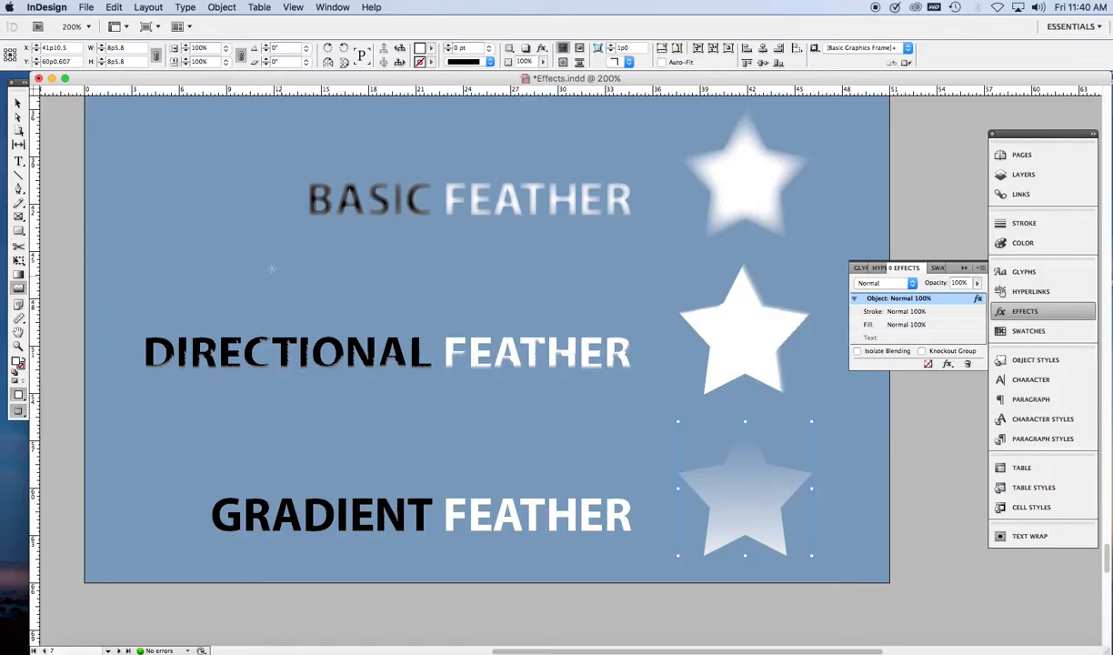
Step: Fade the GRADIENT FEATHER heading with the Gradient Feather tool in several directions, ending with a horizontal fade from left to right
click(18, 104)
click(454, 529)
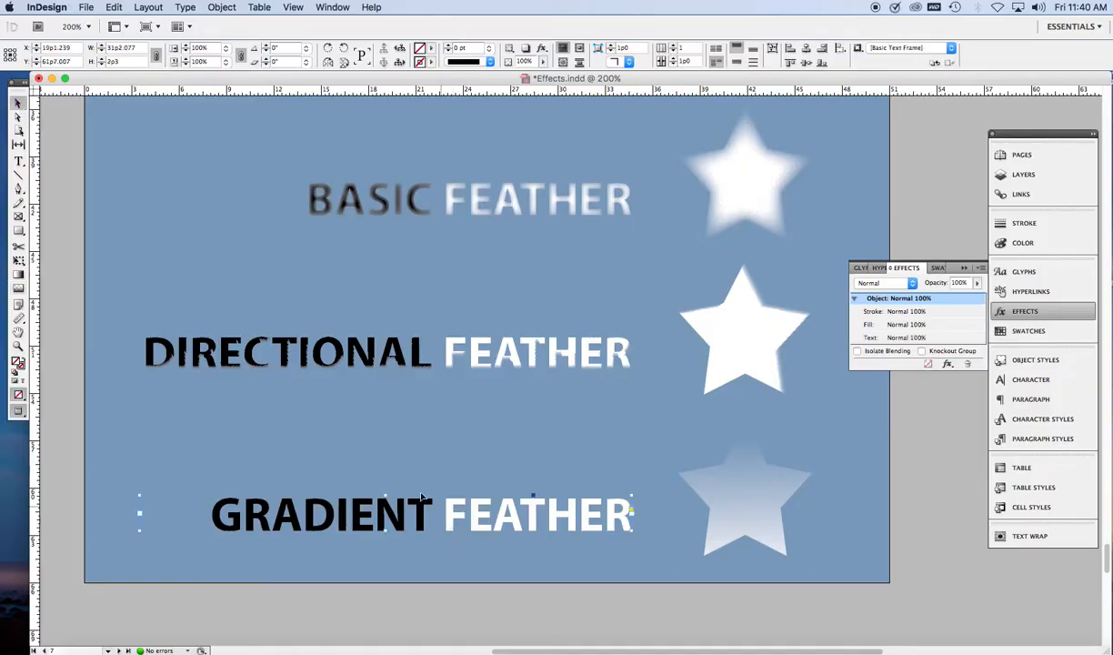
click(19, 287)
drag(318, 482, 591, 539)
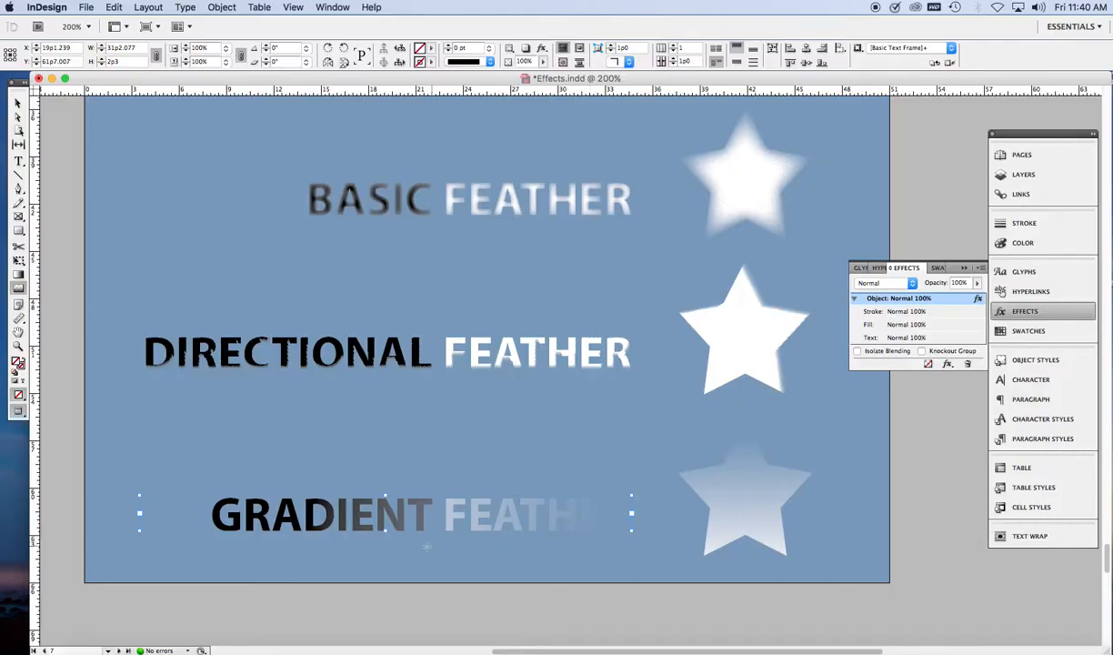
drag(401, 543, 478, 489)
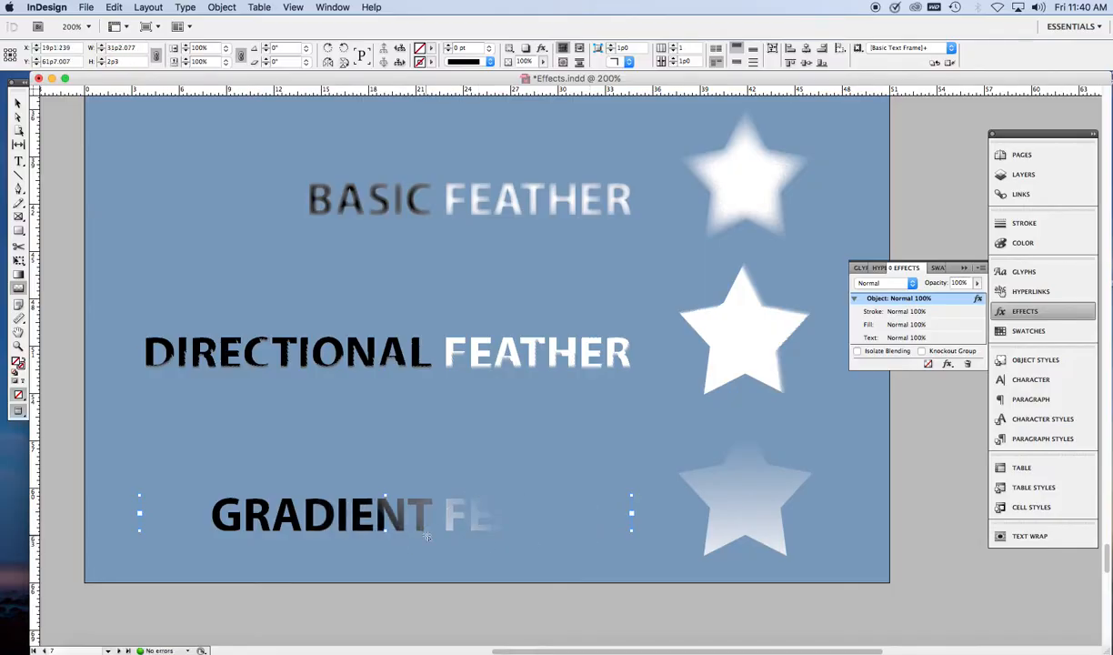
drag(427, 536, 431, 484)
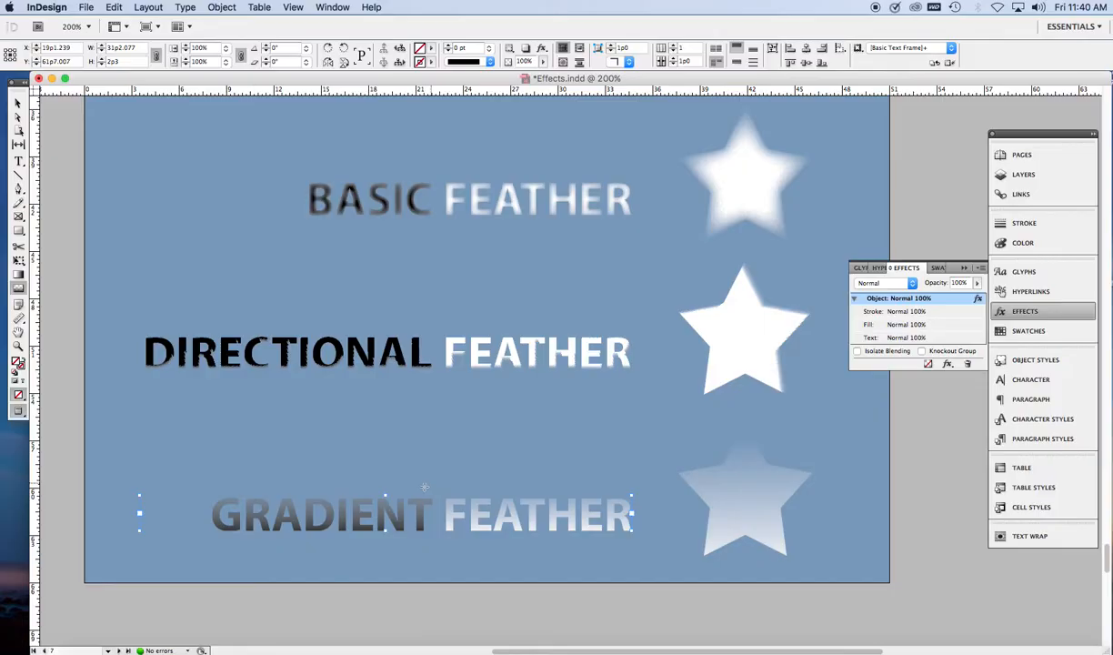
drag(209, 514, 644, 512)
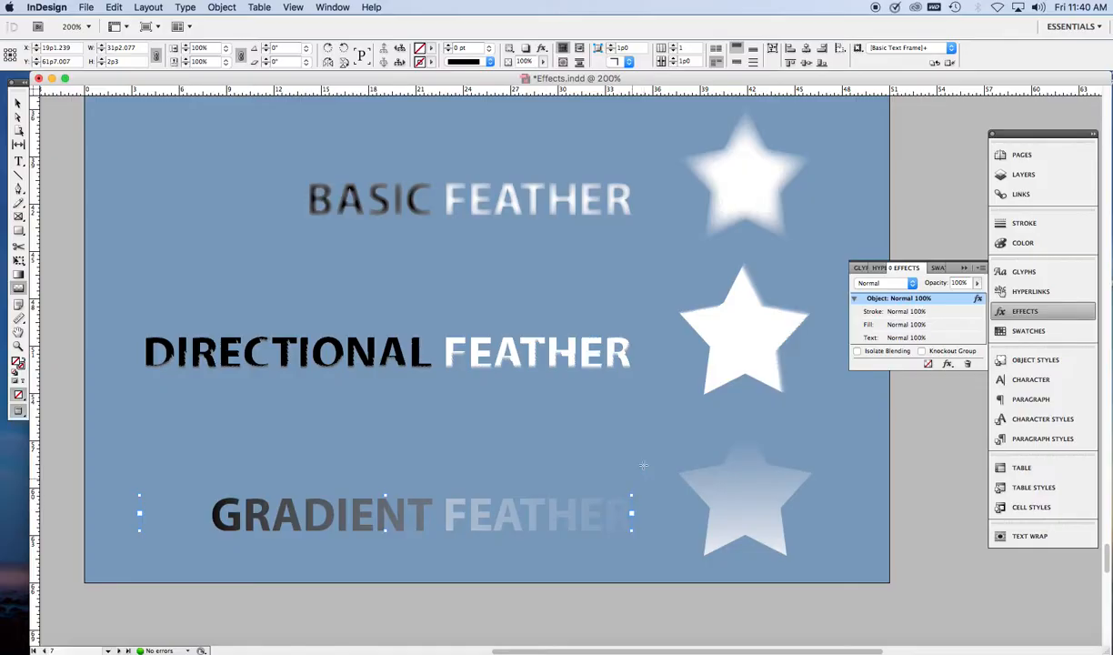
Step: Change the GRADIENT FEATHER heading's Gradient Feather type to Radial
click(949, 363)
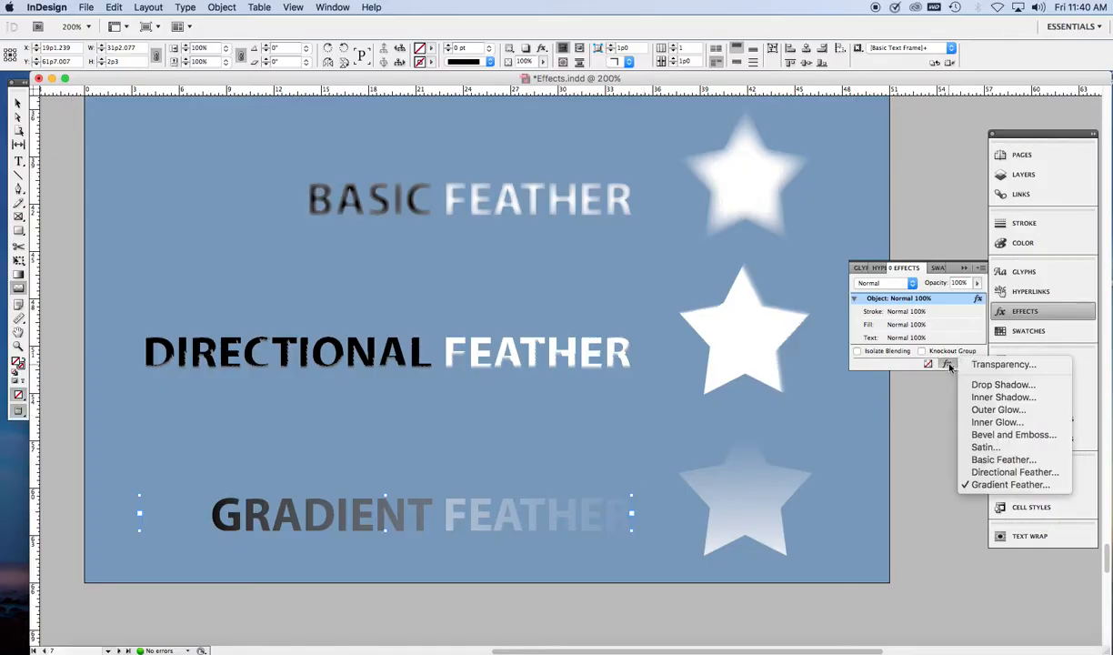
click(999, 485)
drag(454, 242, 431, 192)
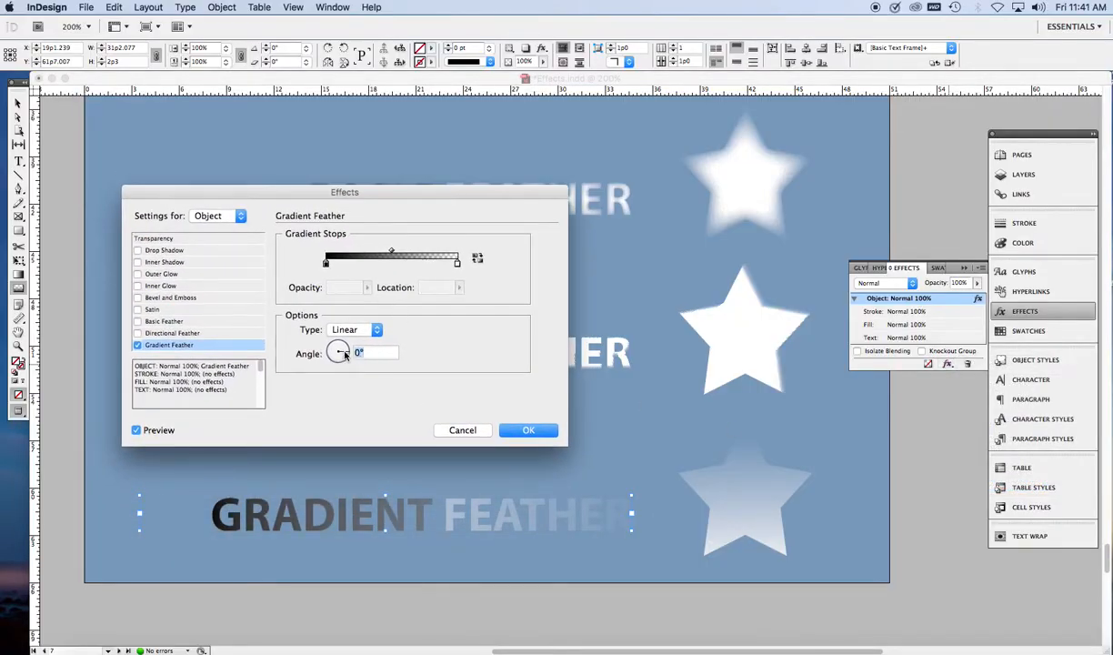
click(375, 333)
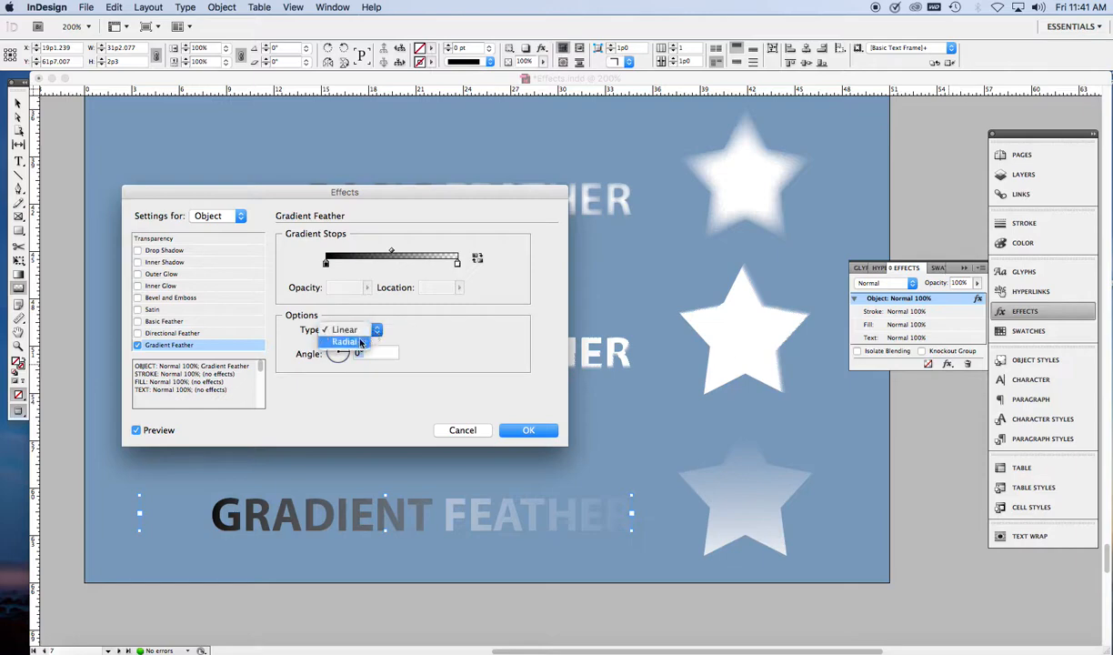
click(354, 343)
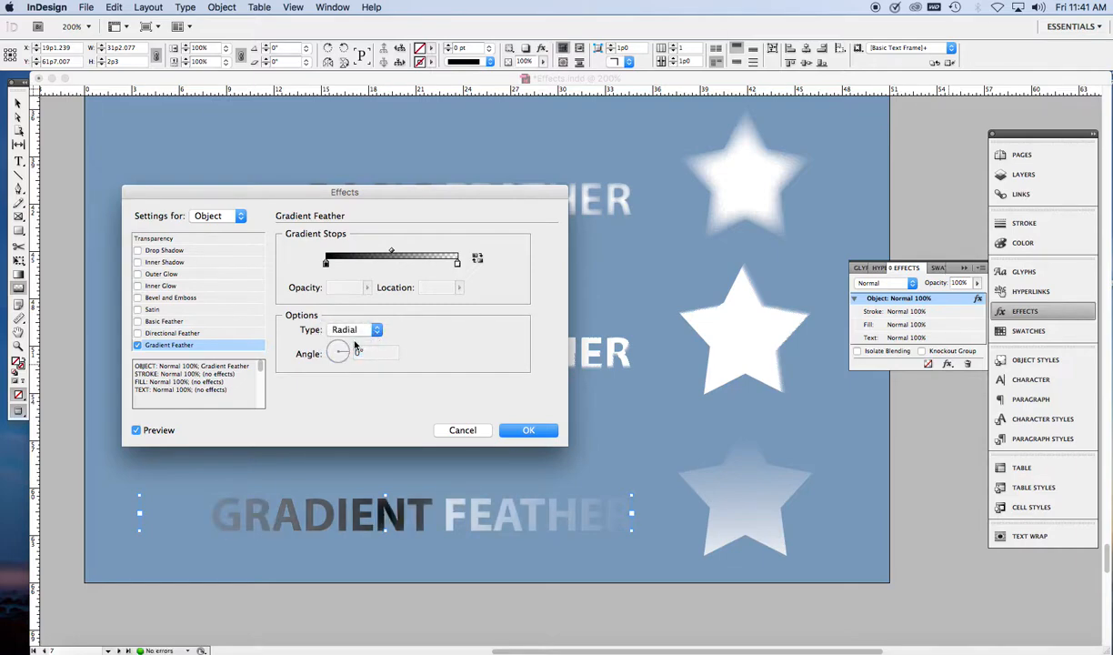
Step: Apply the Radial Gradient Feather to the GRADIENT FEATHER heading and add Satin and Outer Glow effects with their default settings
click(524, 431)
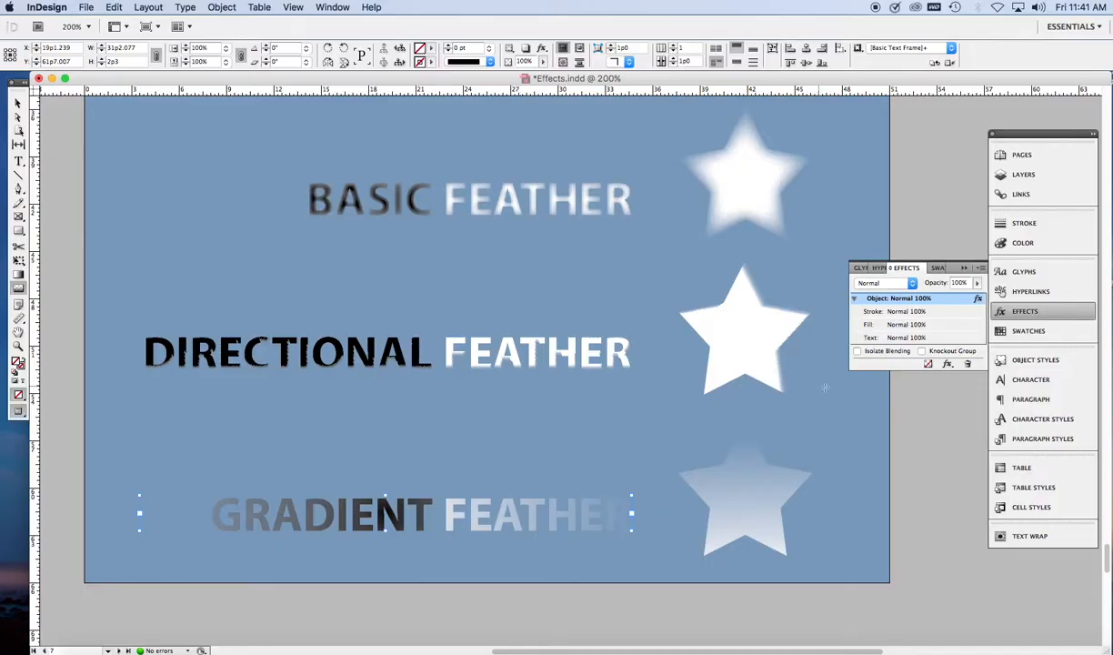
click(947, 364)
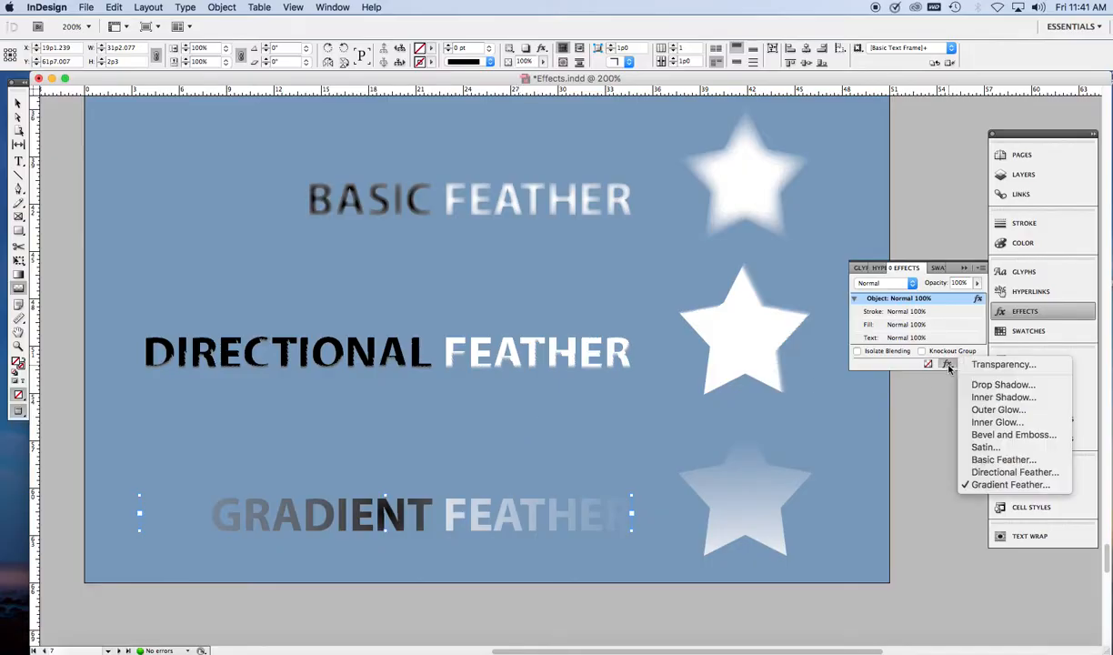
click(1009, 485)
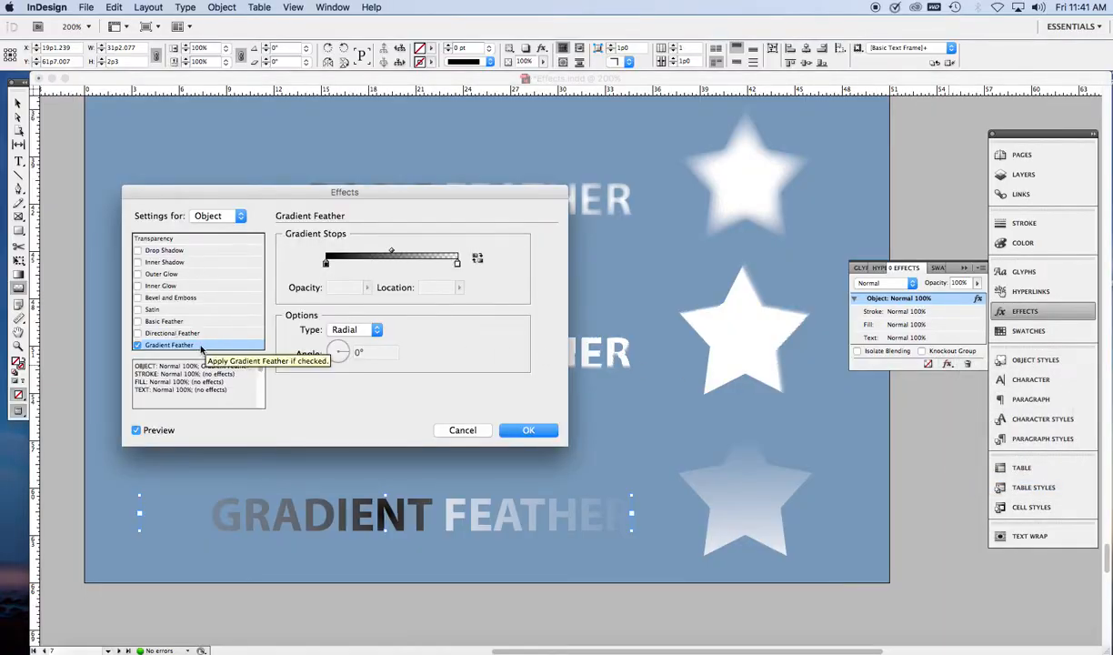
click(137, 309)
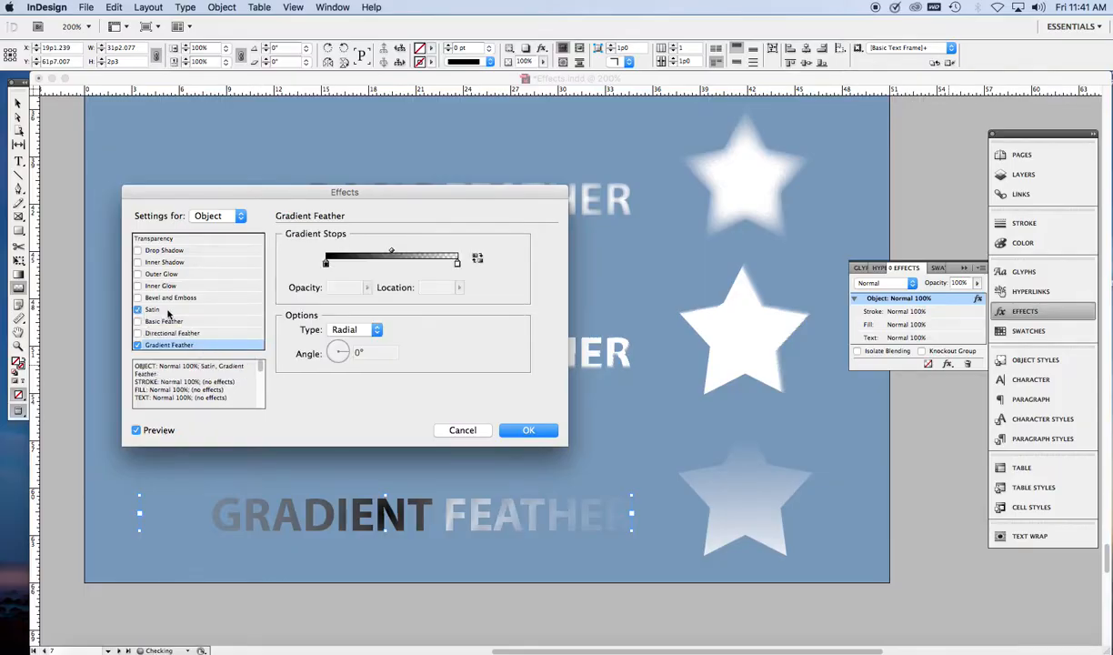
click(167, 310)
drag(168, 310, 151, 285)
click(138, 274)
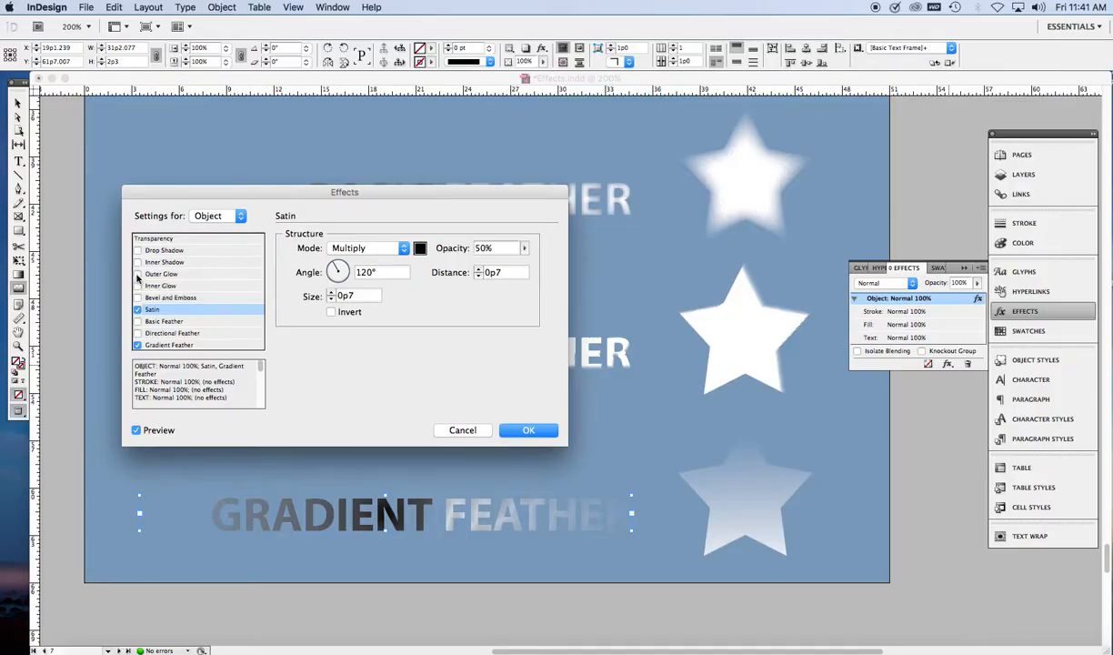
click(200, 277)
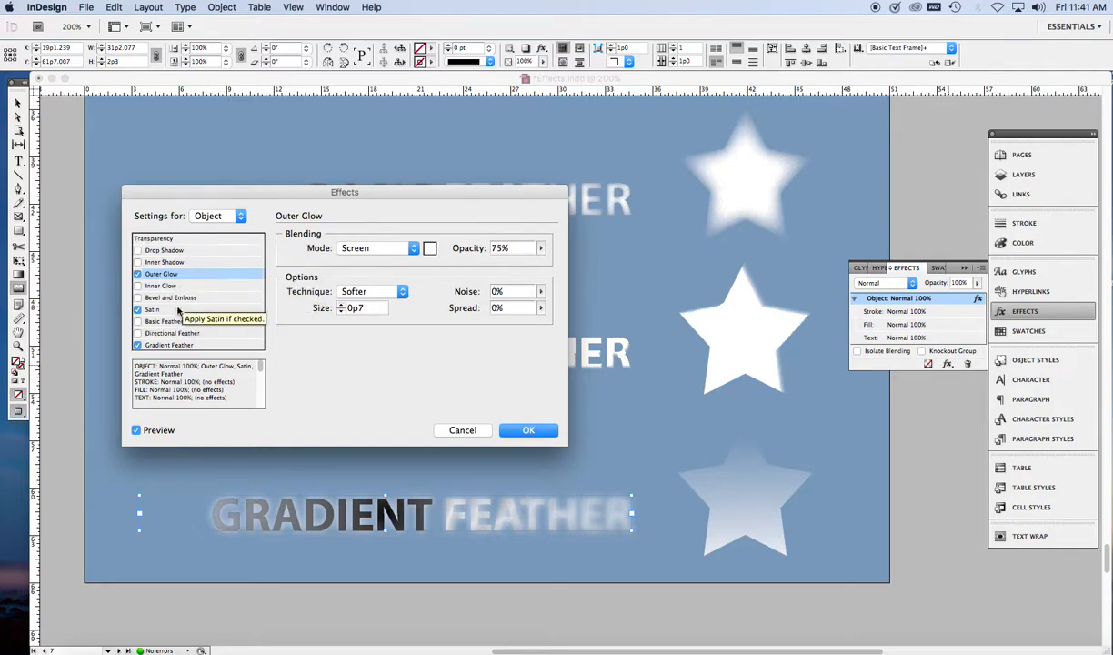
click(527, 431)
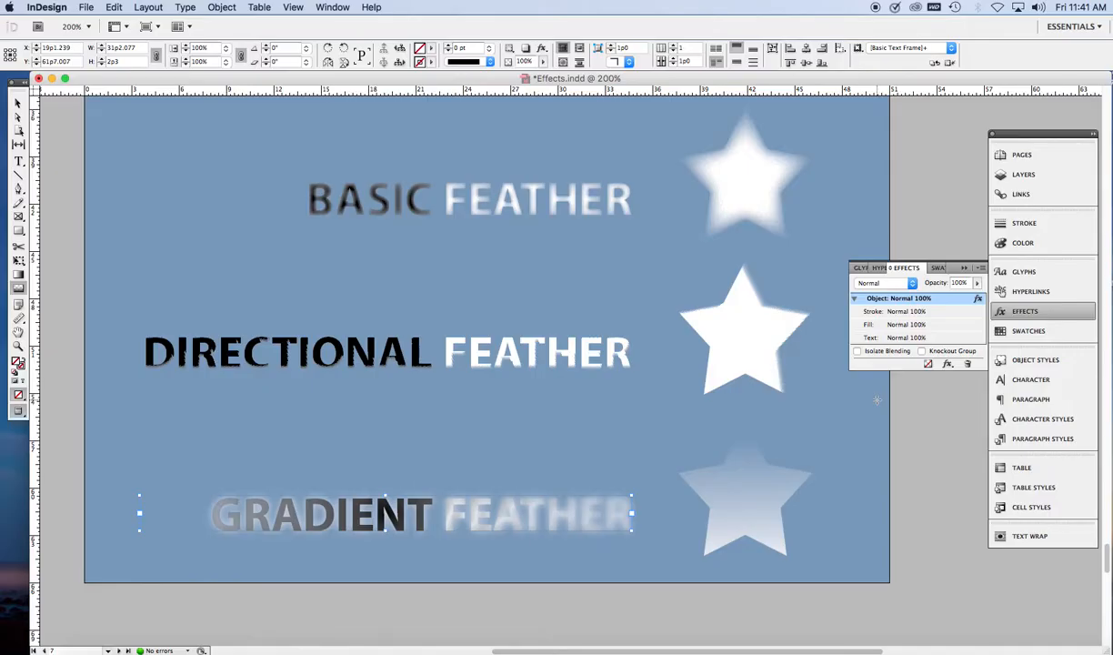
Step: Go to the page listing the six InDesign effects lessons
scroll(811, 418, down, 5)
scroll(844, 442, down, 12)
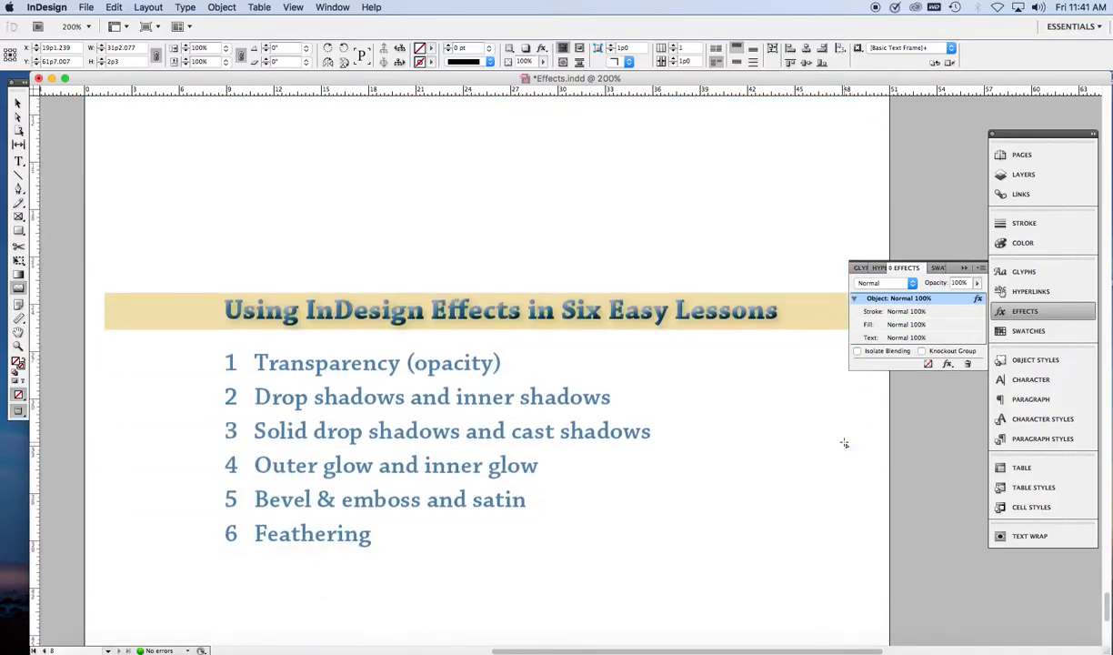